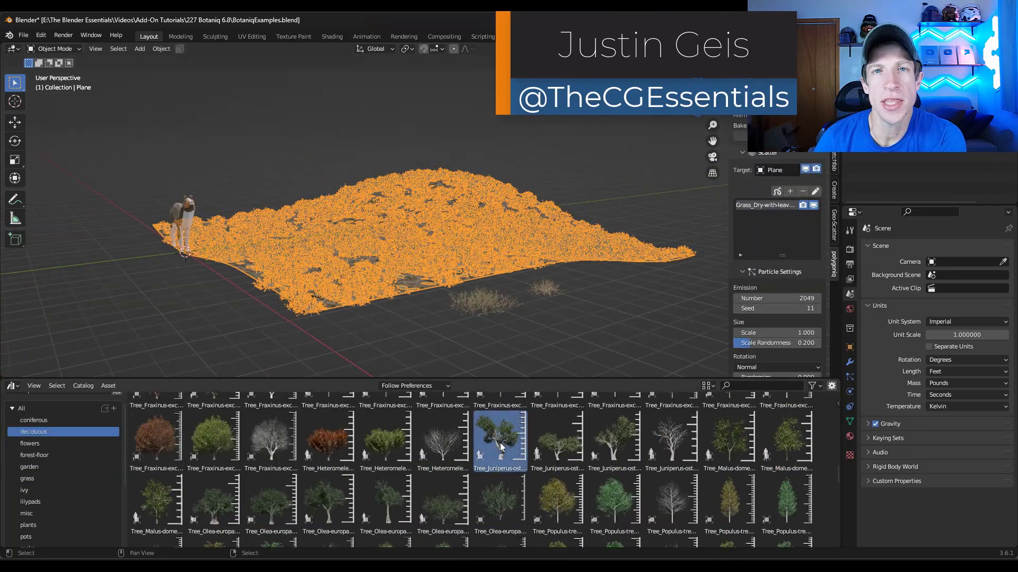
Drop a Juniperus tree from the Asset Browser onto the grassy hill and scale it down.
{"action": "left_click_drag", "start_coordinate": [501, 447], "coordinate": [229, 237]}
{"action": "key", "text": "KP_Decimal"}
{"action": "key", "text": "s"}
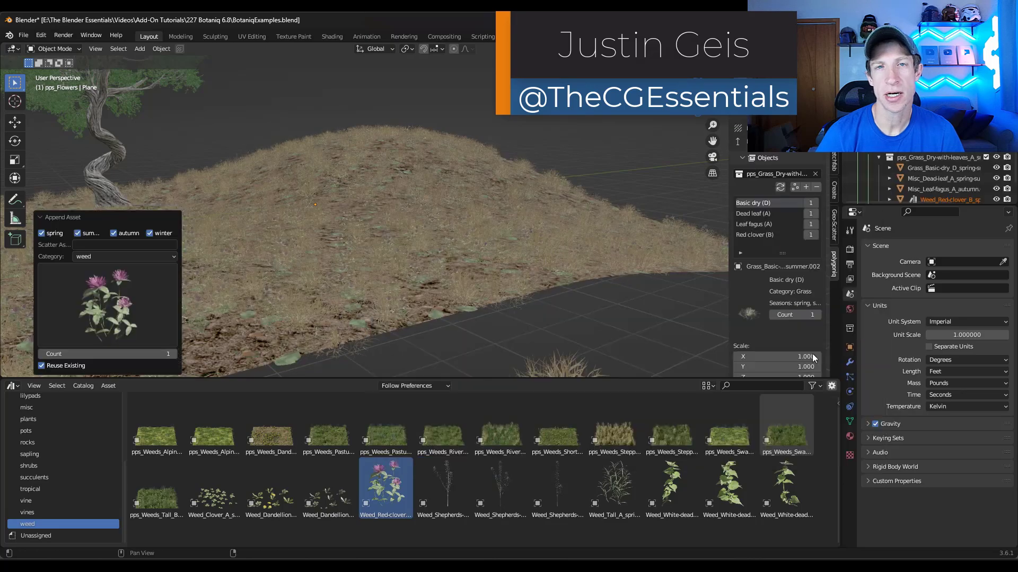
{"action": "scroll", "coordinate": [462, 300], "scroll_direction": "up", "scroll_amount": 5}
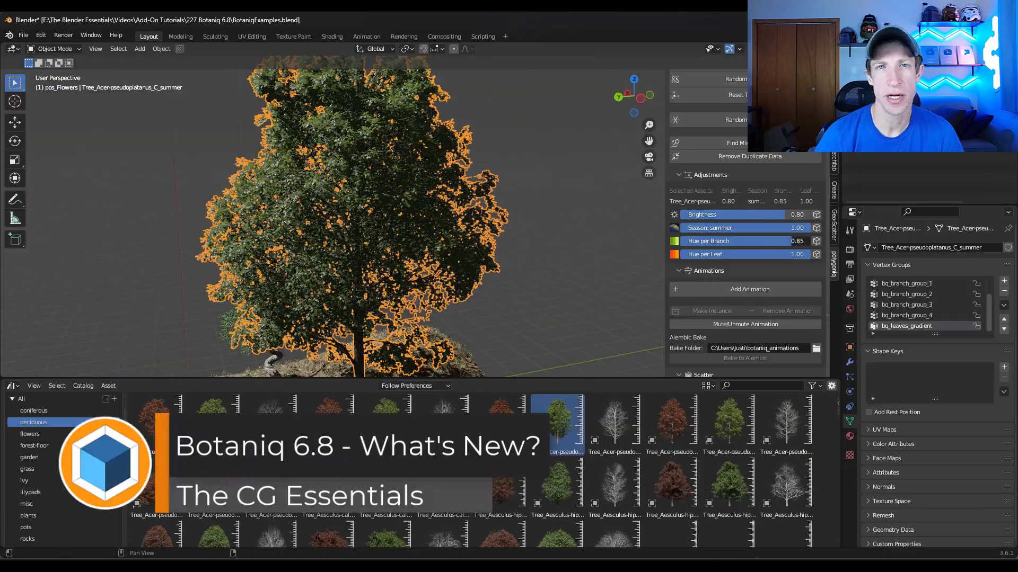
{"action": "scroll", "coordinate": [457, 193], "scroll_direction": "up", "scroll_amount": 5}
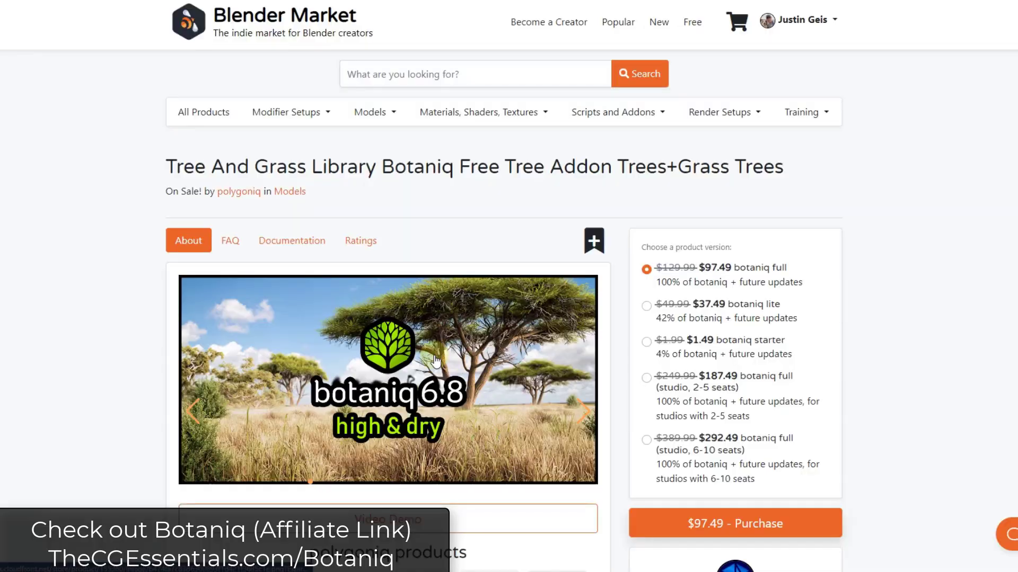
{"action": "scroll", "coordinate": [329, 369], "scroll_direction": "down", "scroll_amount": 1}
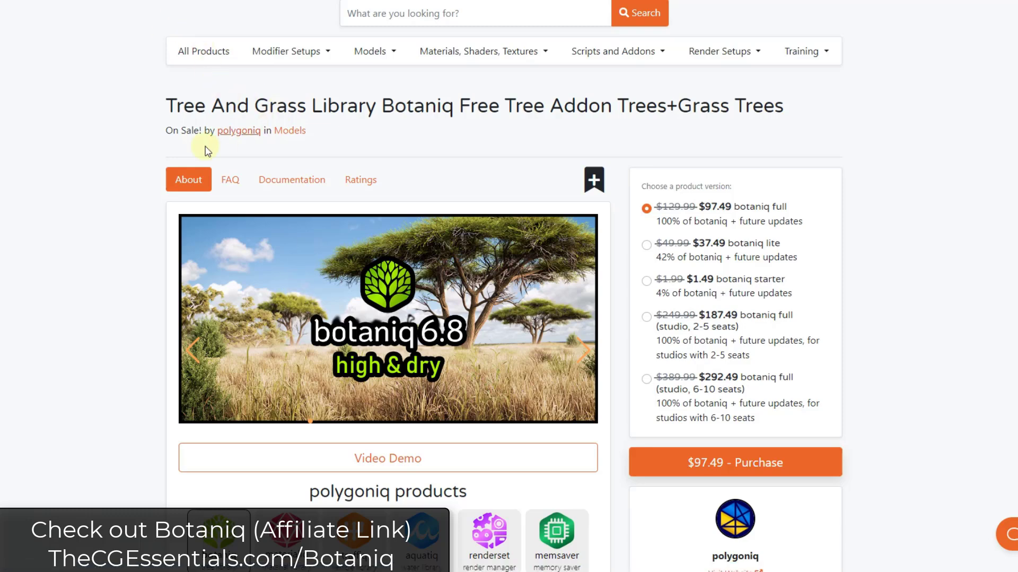
{"action": "scroll", "coordinate": [132, 243], "scroll_direction": "down", "scroll_amount": 1}
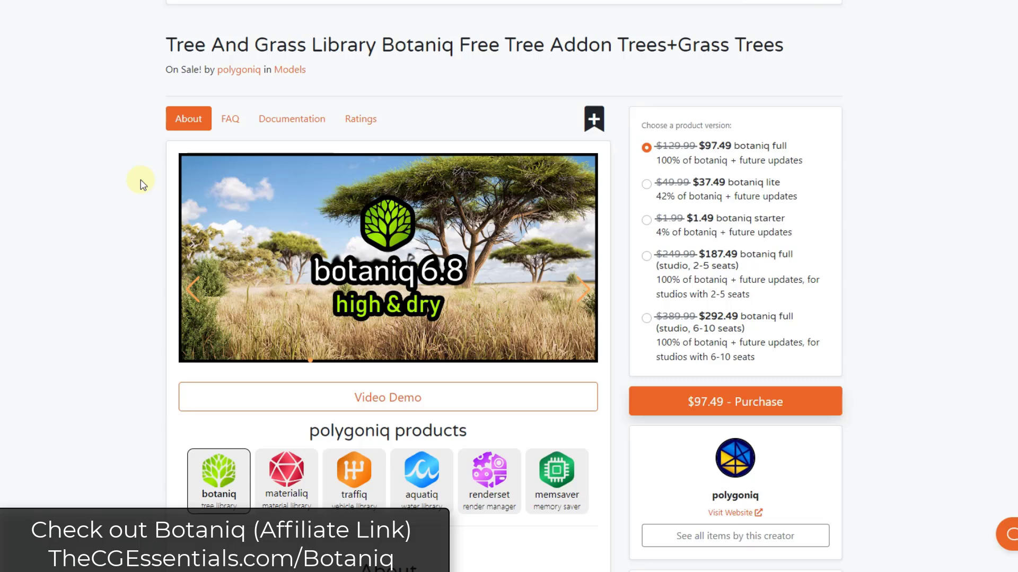
{"action": "scroll", "coordinate": [154, 189], "scroll_direction": "up", "scroll_amount": 2}
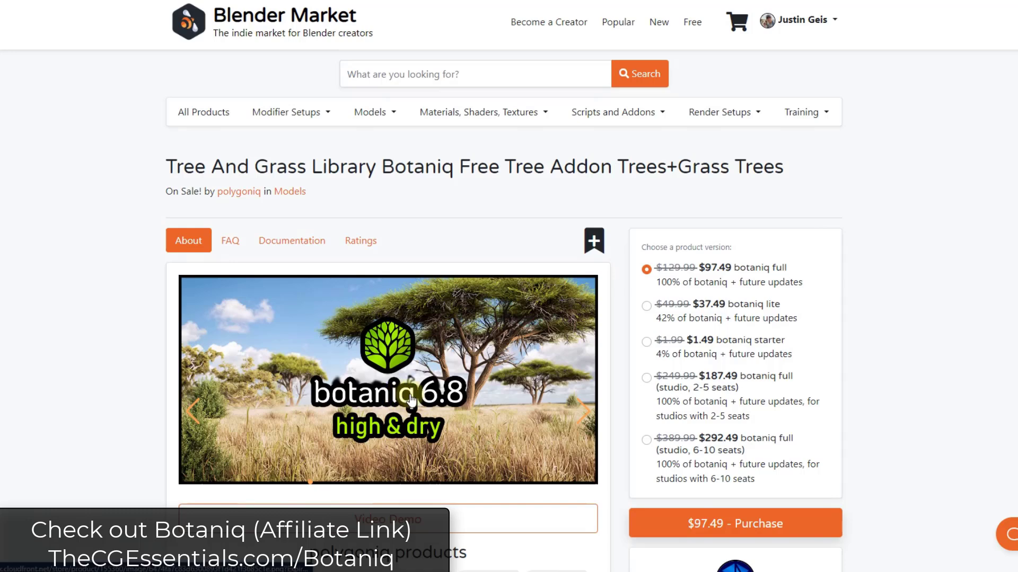
{"action": "scroll", "coordinate": [111, 233], "scroll_direction": "down", "scroll_amount": 2}
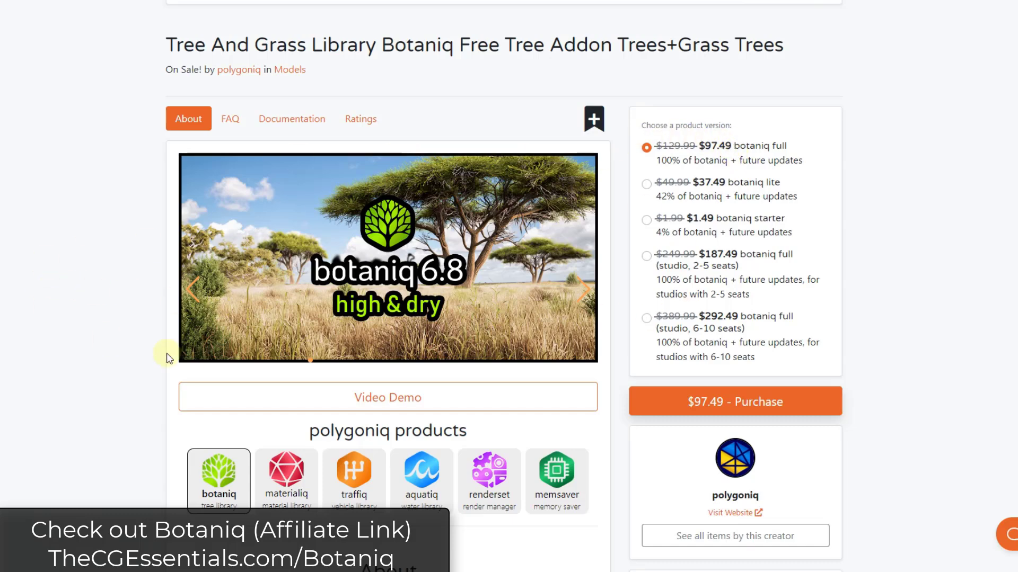
Scroll the Botaniq page to the About section and the 6.8.0 High & Dry release notes.
{"action": "scroll", "coordinate": [147, 310], "scroll_direction": "down", "scroll_amount": 9}
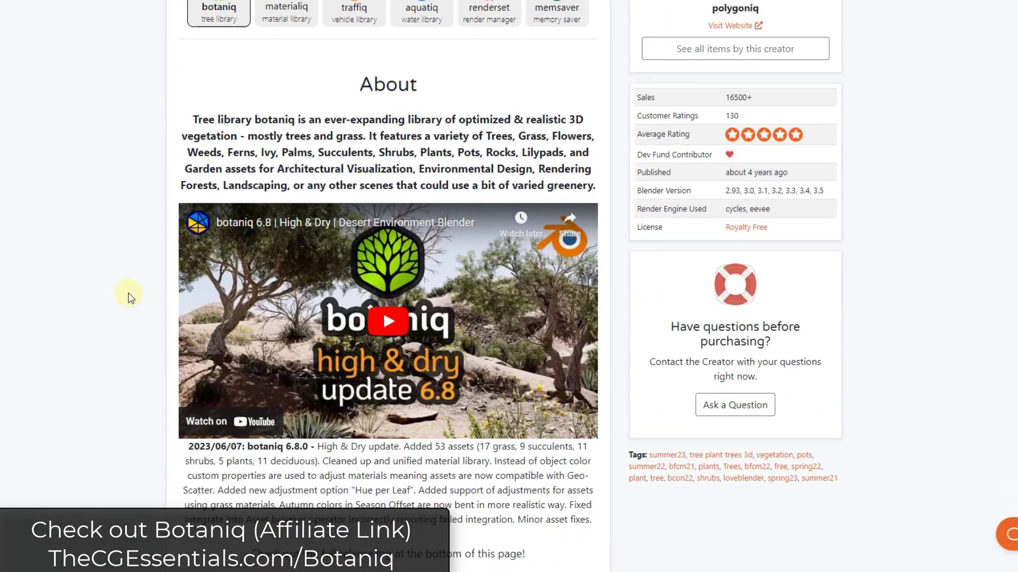
{"action": "scroll", "coordinate": [127, 293], "scroll_direction": "down", "scroll_amount": 1}
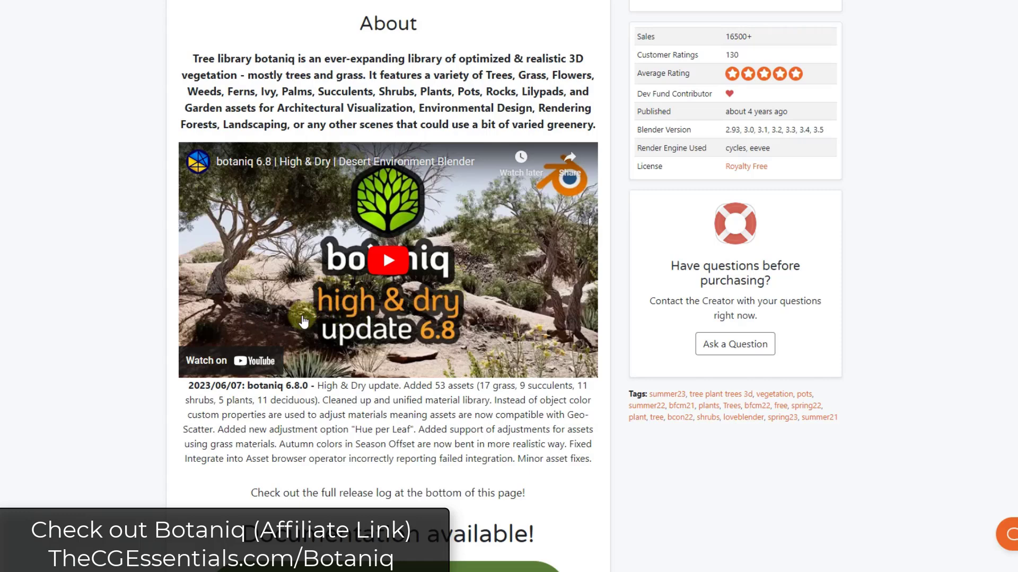
{"action": "scroll", "coordinate": [304, 321], "scroll_direction": "up", "scroll_amount": 1}
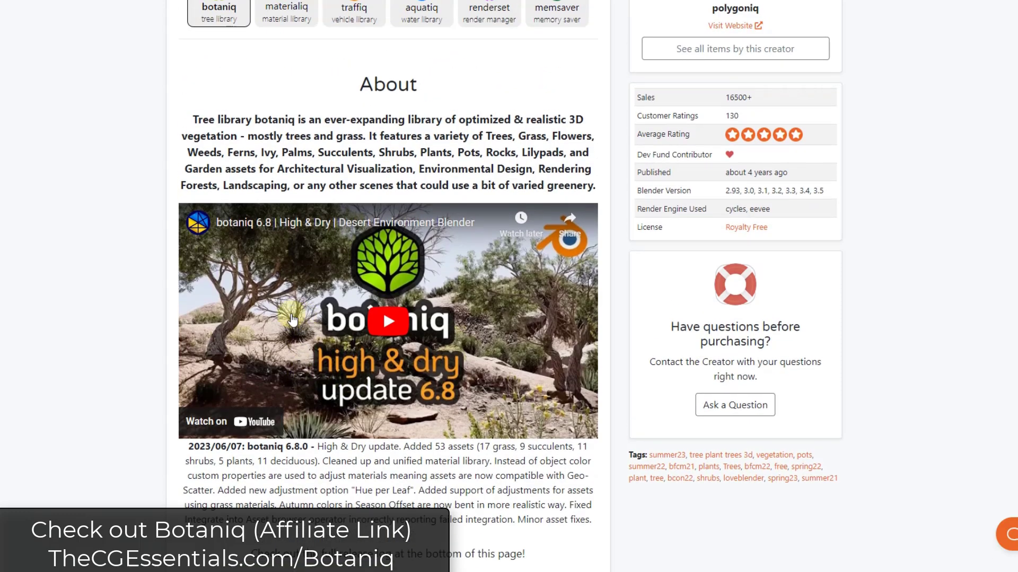
{"action": "scroll", "coordinate": [292, 319], "scroll_direction": "down", "scroll_amount": 1}
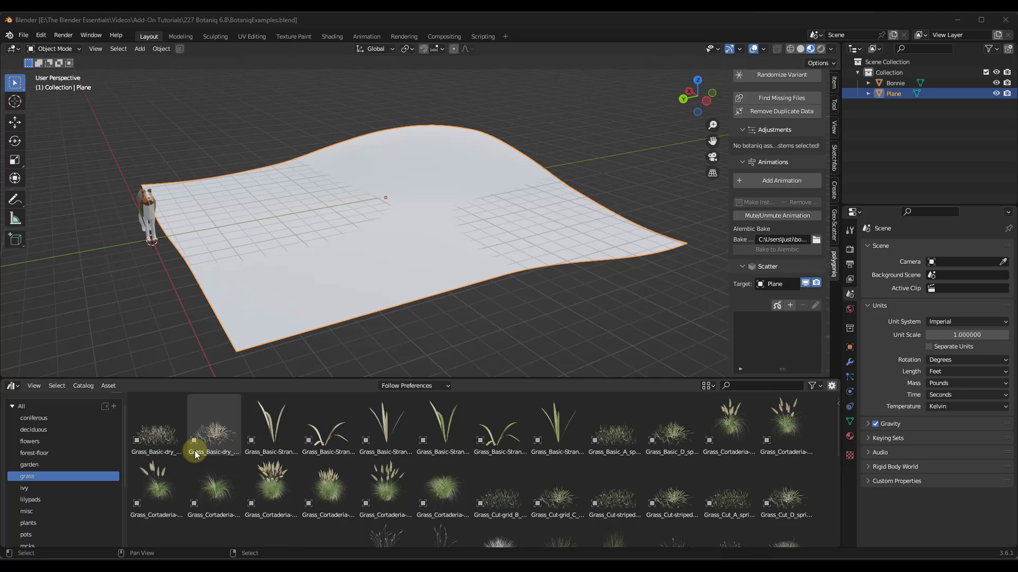
Place the Grass_Basic-dry A and D clumps in front of the hilly plane.
{"action": "left_click_drag", "start_coordinate": [157, 443], "coordinate": [411, 351]}
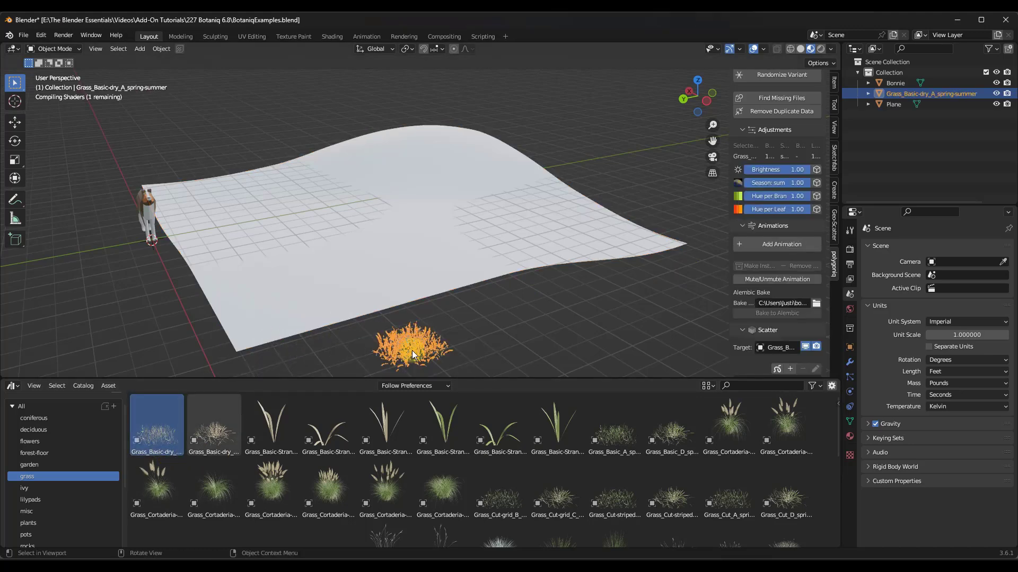
{"action": "left_click_drag", "start_coordinate": [214, 424], "coordinate": [485, 326]}
{"action": "scroll", "coordinate": [484, 326], "scroll_direction": "up", "scroll_amount": 5}
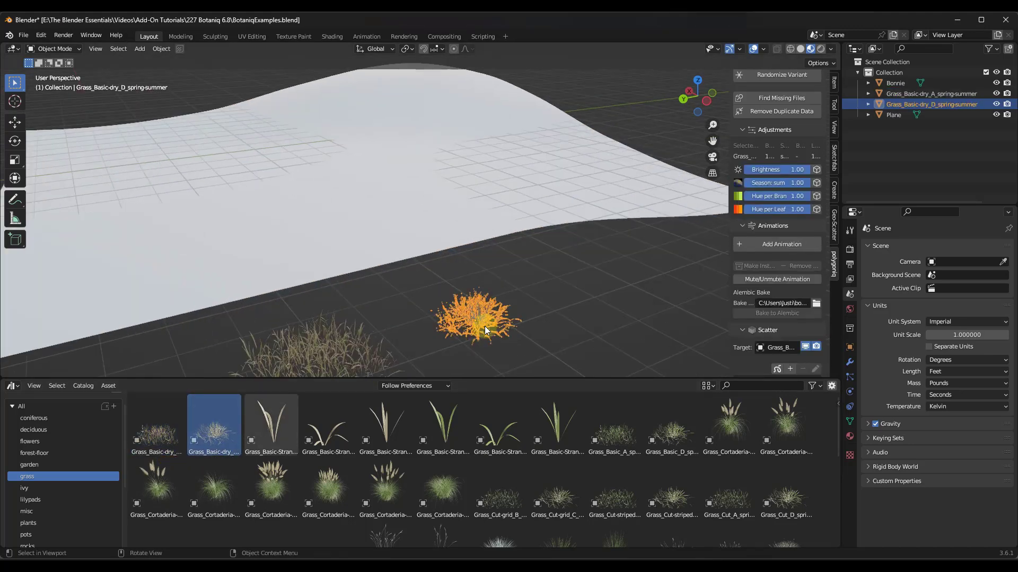
{"action": "mouse_move", "coordinate": [477, 322]}
{"action": "middle_mouse_down"}
{"action": "mouse_move", "coordinate": [472, 307]}
{"action": "mouse_move", "coordinate": [440, 307]}
{"action": "mouse_move", "coordinate": [489, 311]}
{"action": "middle_mouse_up"}
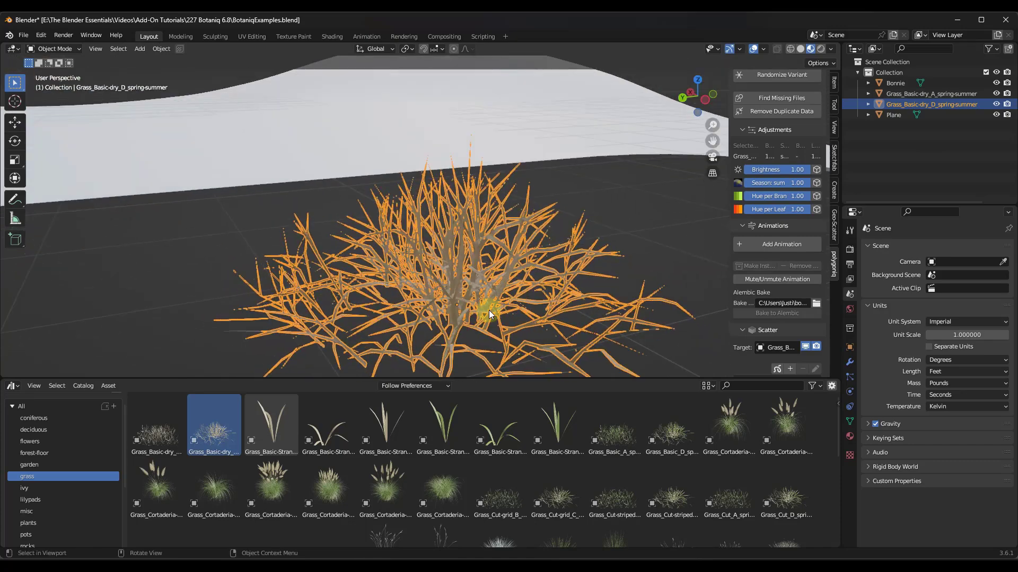
{"action": "scroll", "coordinate": [482, 300], "scroll_direction": "down", "scroll_amount": 4}
{"action": "scroll", "coordinate": [482, 300], "scroll_direction": "down", "scroll_amount": 2}
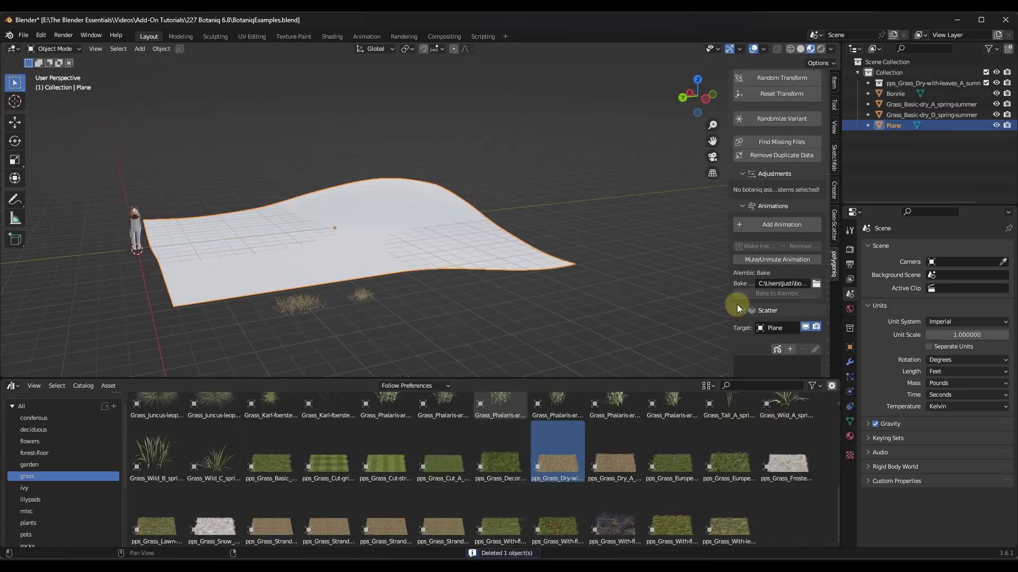
{"action": "scroll", "coordinate": [745, 285], "scroll_direction": "down", "scroll_amount": 1}
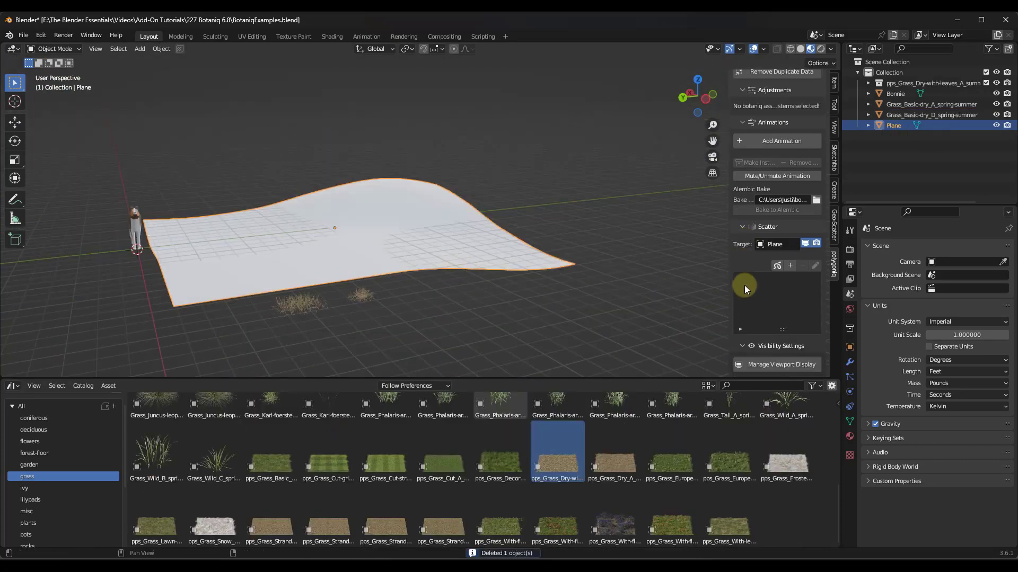
{"action": "scroll", "coordinate": [345, 239], "scroll_direction": "up", "scroll_amount": 2}
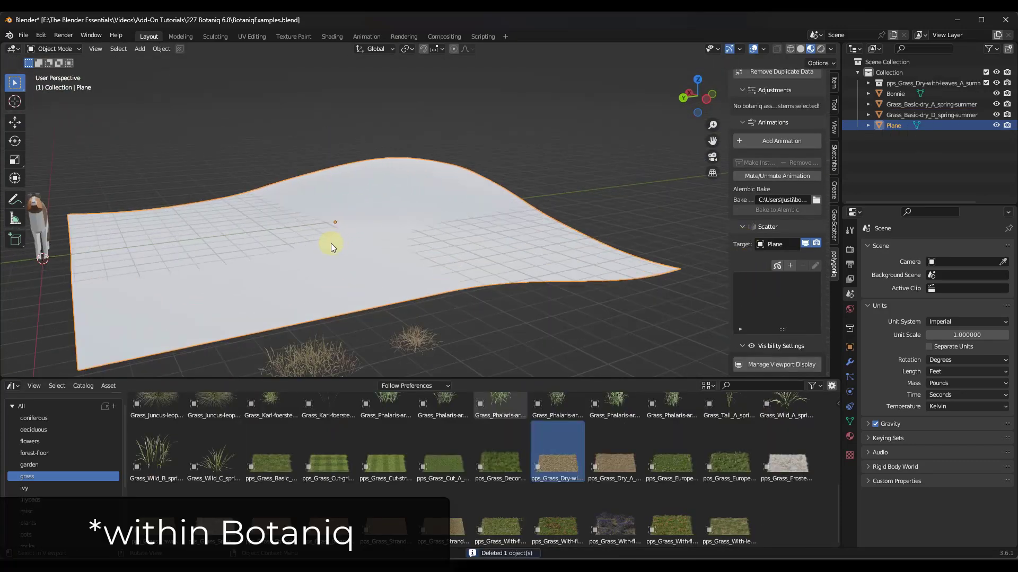
Scatter the grass-category preset Dry with leaves (A) over the plane.
{"action": "left_click", "coordinate": [789, 267]}
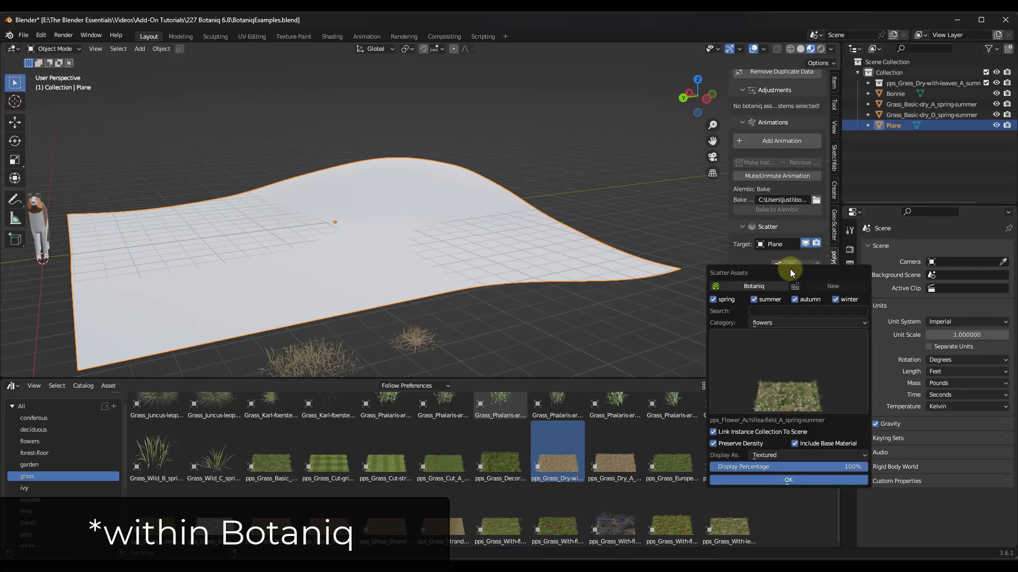
{"action": "left_click", "coordinate": [777, 368]}
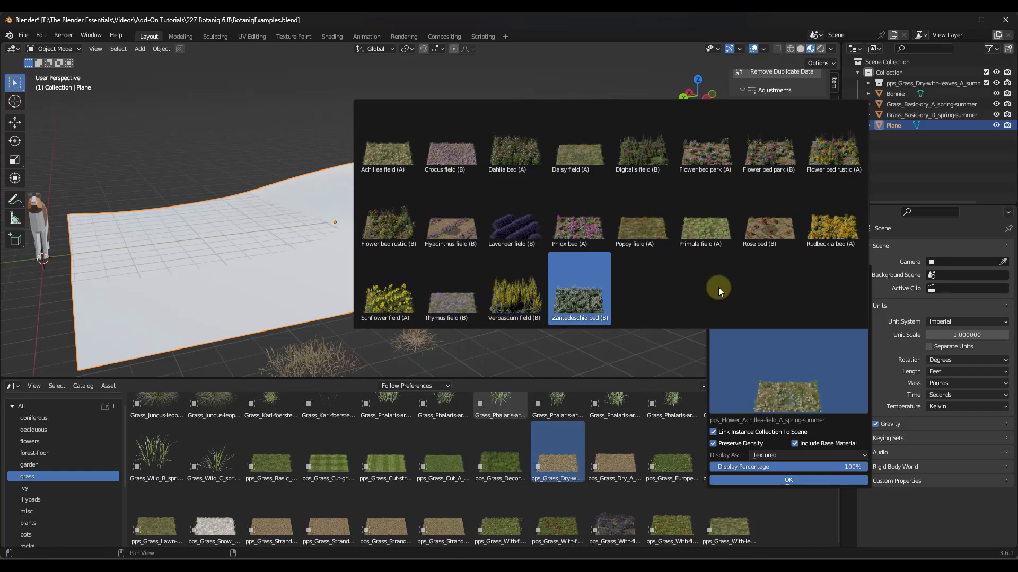
{"action": "left_click", "coordinate": [731, 281]}
{"action": "left_click", "coordinate": [822, 289]}
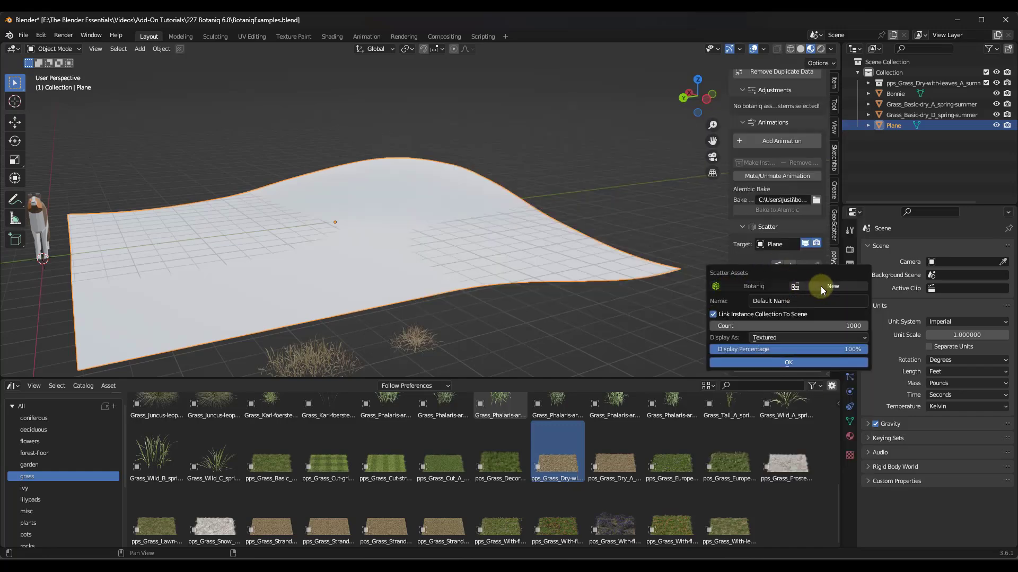
{"action": "left_click", "coordinate": [771, 287]}
{"action": "left_click", "coordinate": [770, 322]}
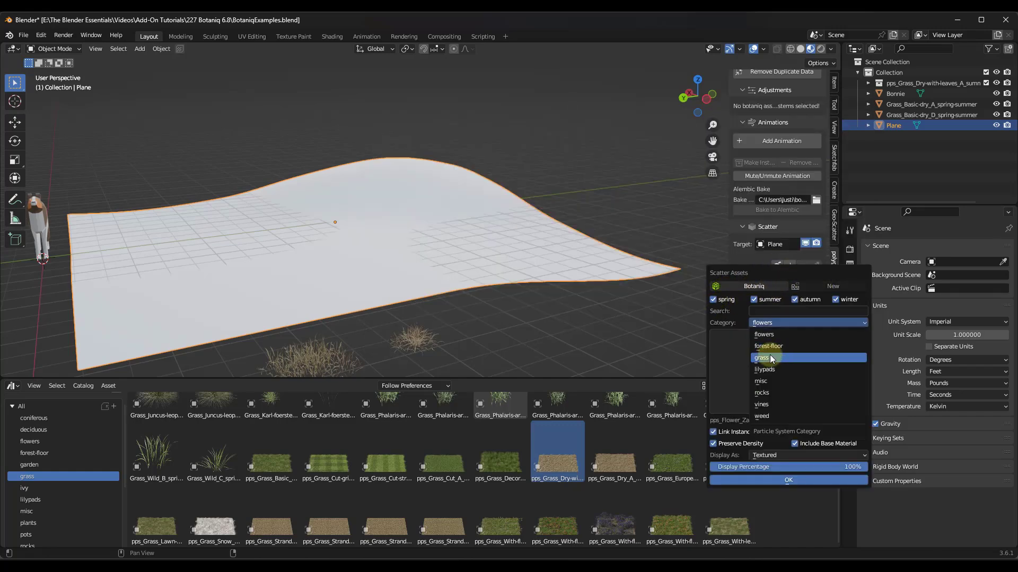
{"action": "left_click", "coordinate": [770, 355]}
{"action": "left_click", "coordinate": [772, 374]}
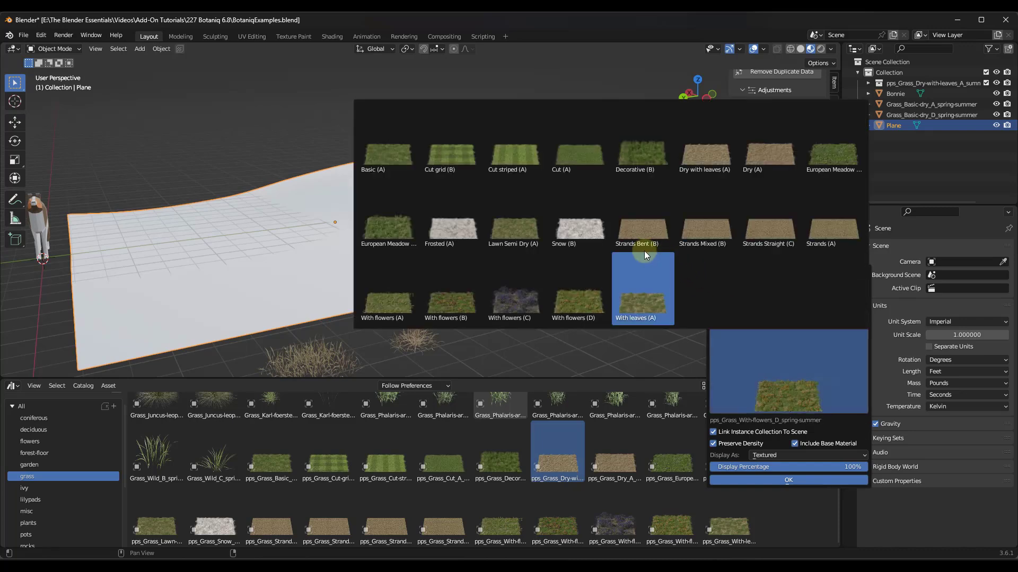
{"action": "left_click", "coordinate": [709, 157]}
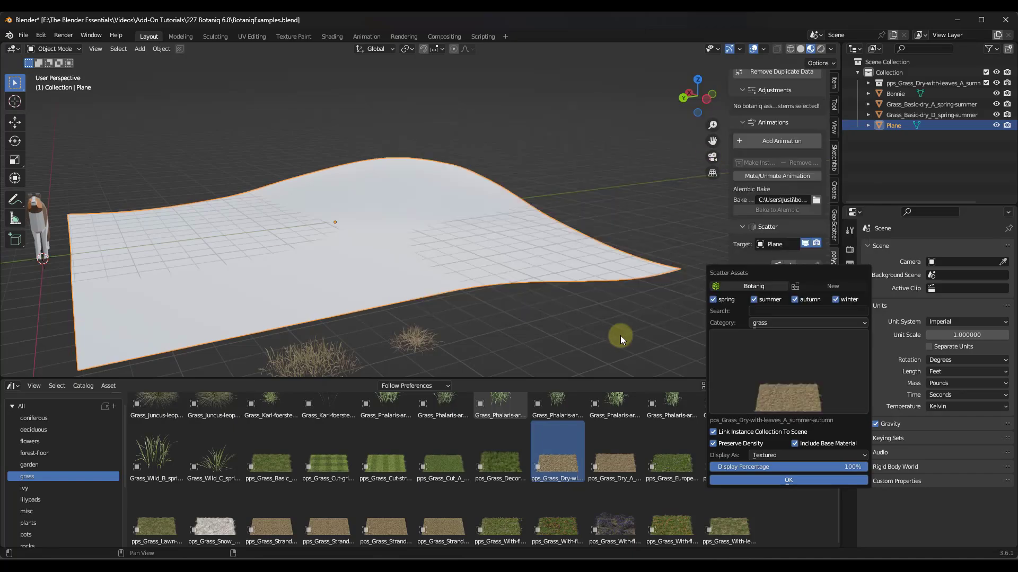
{"action": "left_click", "coordinate": [773, 480]}
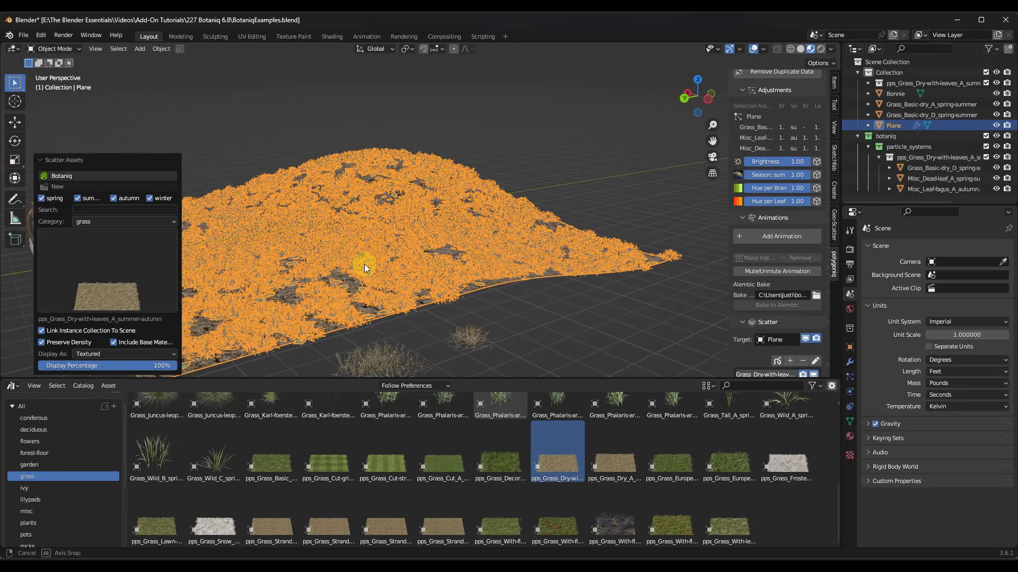
Raise the grass particle count to 2049 and drop a Juniperus tree onto the hill.
{"action": "scroll", "coordinate": [388, 236], "scroll_direction": "up", "scroll_amount": 6}
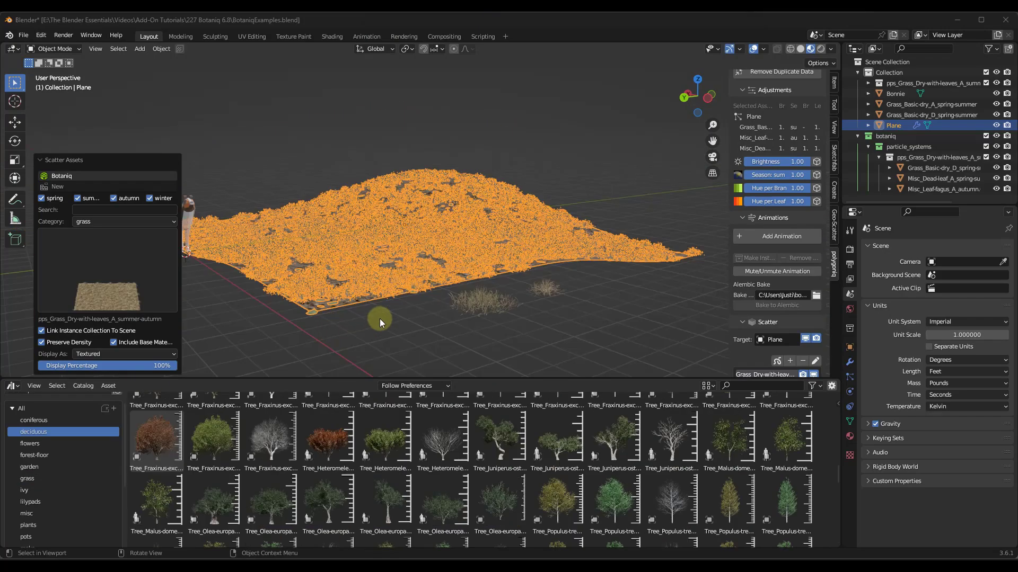
{"action": "left_click", "coordinate": [482, 344]}
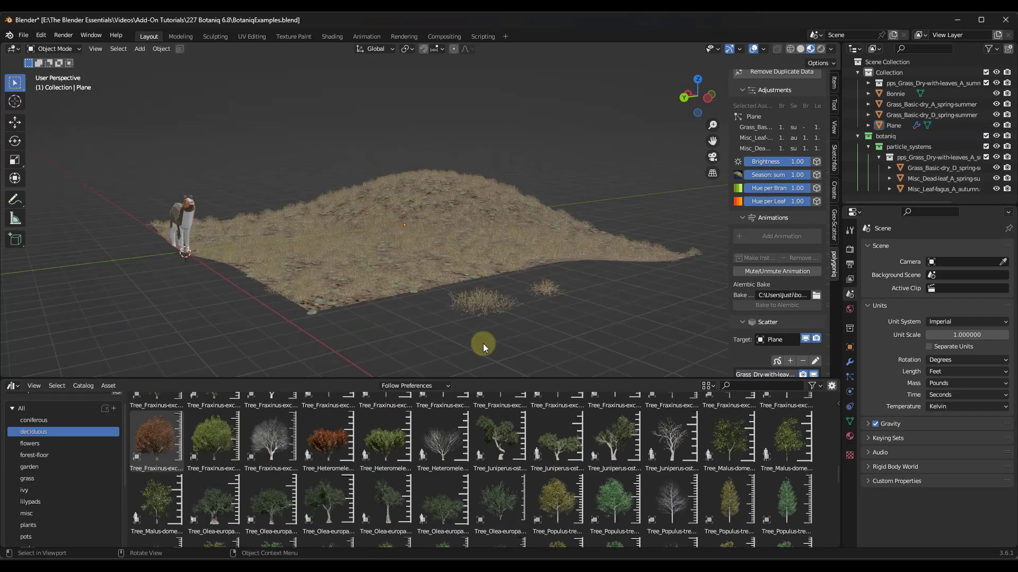
{"action": "left_click", "coordinate": [455, 235]}
{"action": "scroll", "coordinate": [763, 313], "scroll_direction": "down", "scroll_amount": 8}
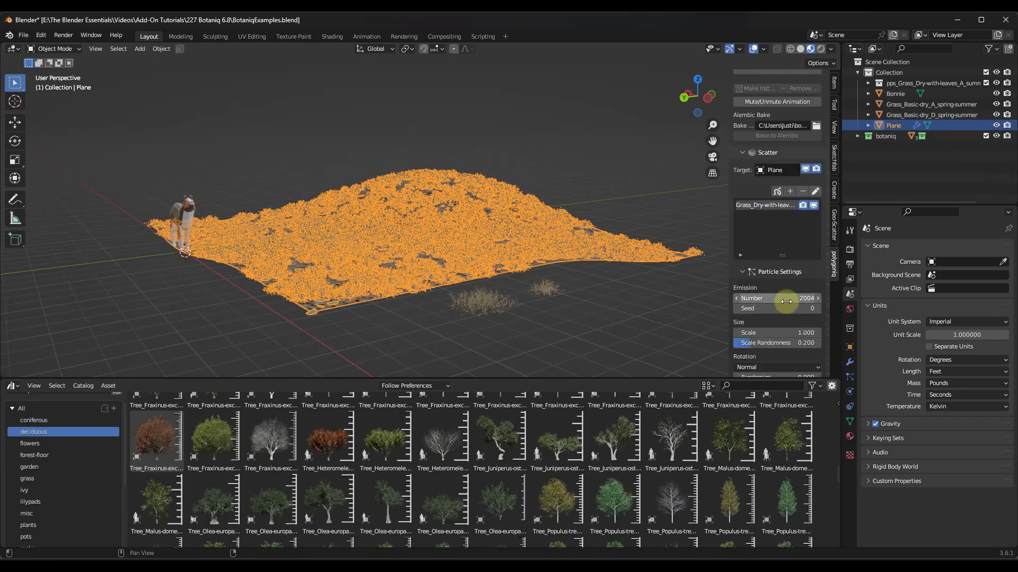
{"action": "left_click_drag", "start_coordinate": [786, 302], "coordinate": [742, 303]}
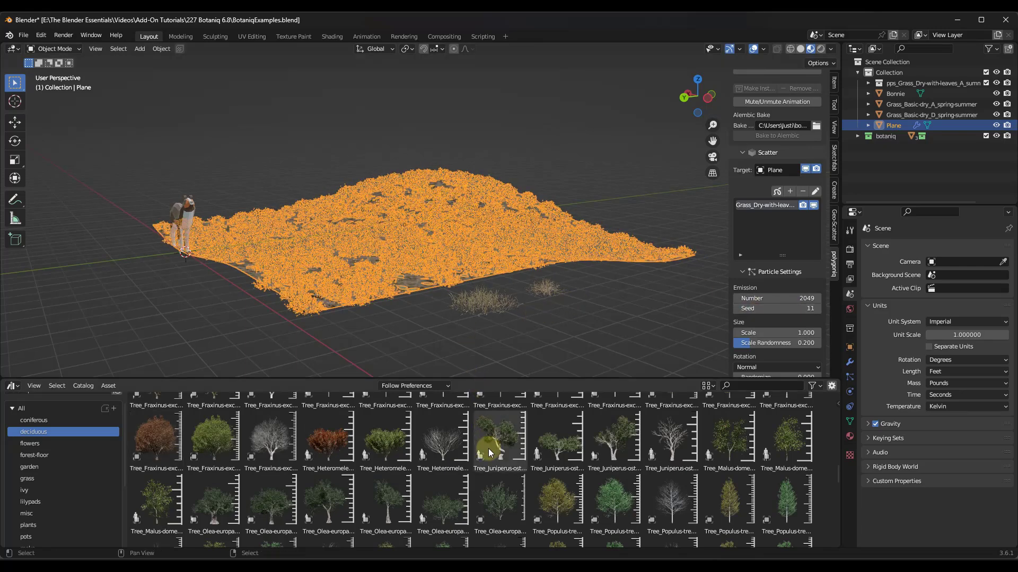
{"action": "left_click_drag", "start_coordinate": [500, 440], "coordinate": [304, 225]}
Reset the dropped juniper's transform and scale it down to 0.383.
{"action": "scroll", "coordinate": [797, 186], "scroll_direction": "up", "scroll_amount": 10}
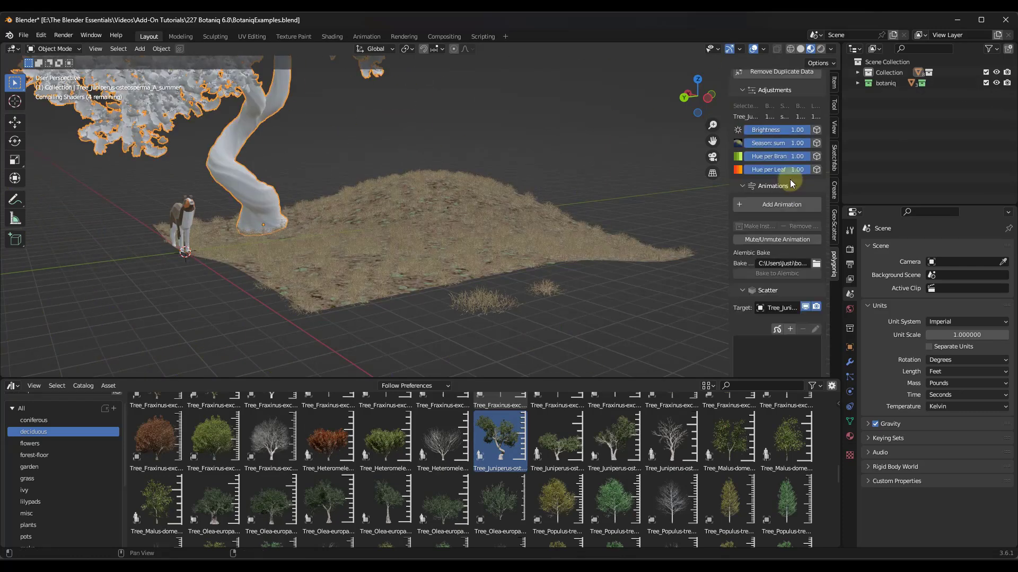
{"action": "left_click", "coordinate": [785, 181]}
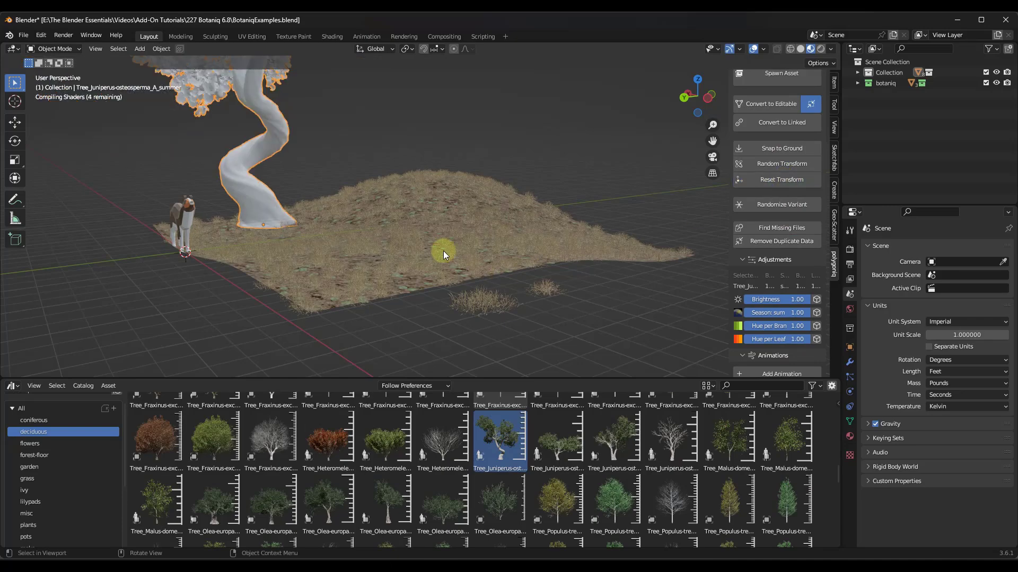
{"action": "scroll", "coordinate": [400, 183], "scroll_direction": "down", "scroll_amount": 4}
{"action": "scroll", "coordinate": [335, 167], "scroll_direction": "up", "scroll_amount": 1}
{"action": "key", "text": "s"}
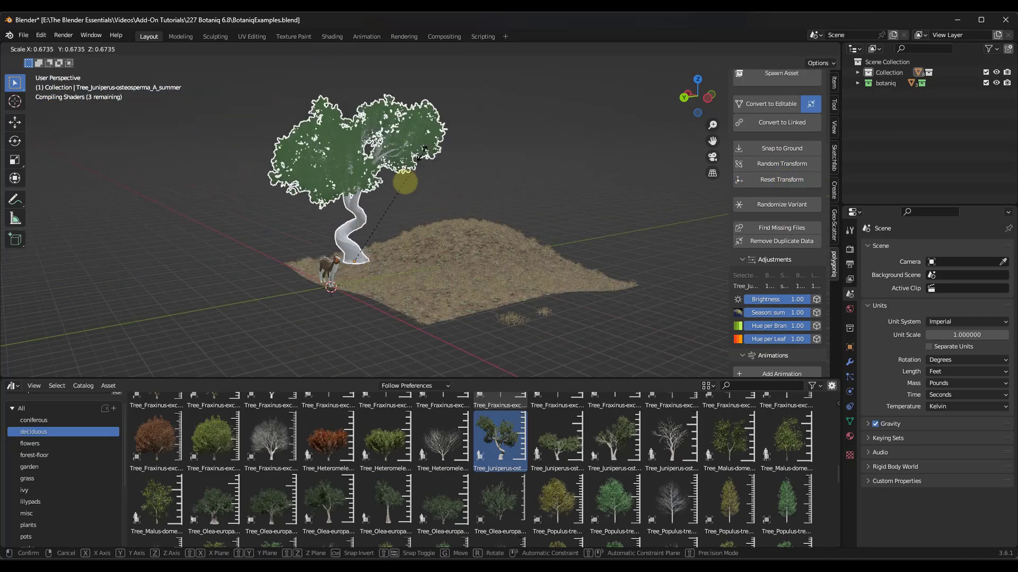
{"action": "left_click", "coordinate": [410, 214]}
{"action": "scroll", "coordinate": [340, 248], "scroll_direction": "up", "scroll_amount": 4}
{"action": "mouse_move", "coordinate": [339, 248]}
{"action": "middle_mouse_down"}
{"action": "mouse_move", "coordinate": [396, 252]}
{"action": "mouse_move", "coordinate": [356, 251]}
{"action": "middle_mouse_up"}
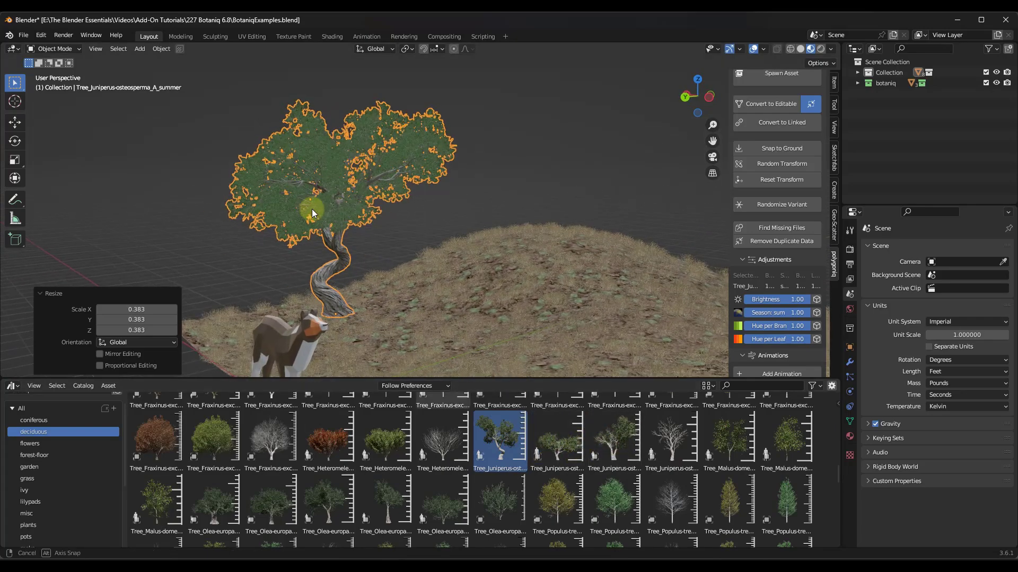
{"action": "mouse_move", "coordinate": [311, 209]}
{"action": "middle_mouse_down"}
{"action": "mouse_move", "coordinate": [411, 219]}
{"action": "mouse_move", "coordinate": [304, 218]}
{"action": "middle_mouse_up"}
{"action": "scroll", "coordinate": [332, 208], "scroll_direction": "up", "scroll_amount": 3}
{"action": "scroll", "coordinate": [331, 208], "scroll_direction": "down", "scroll_amount": 4}
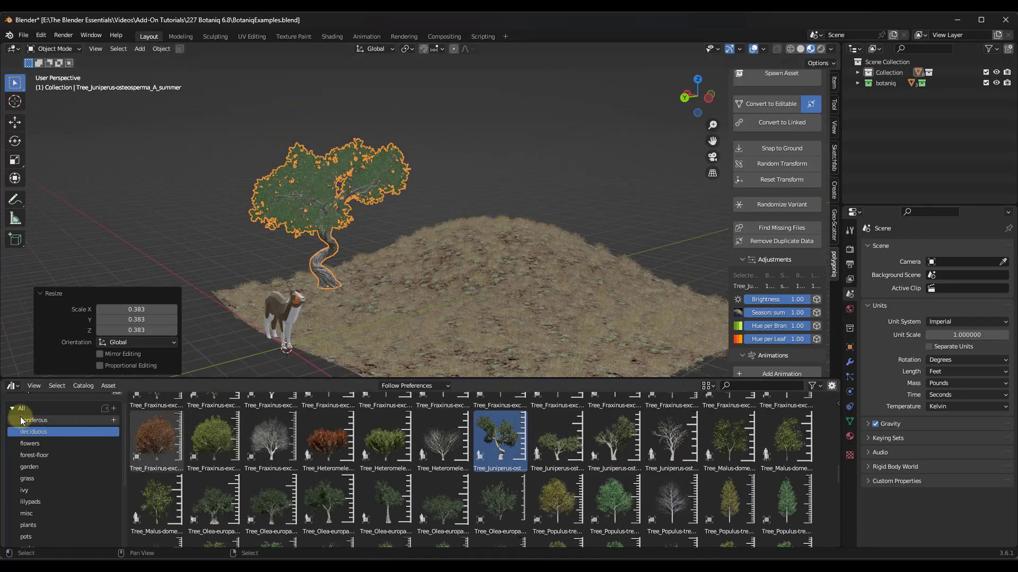
Browse the flowers, grass, misc and plants catalogs in the Asset Browser.
{"action": "scroll", "coordinate": [355, 446], "scroll_direction": "down", "scroll_amount": 10}
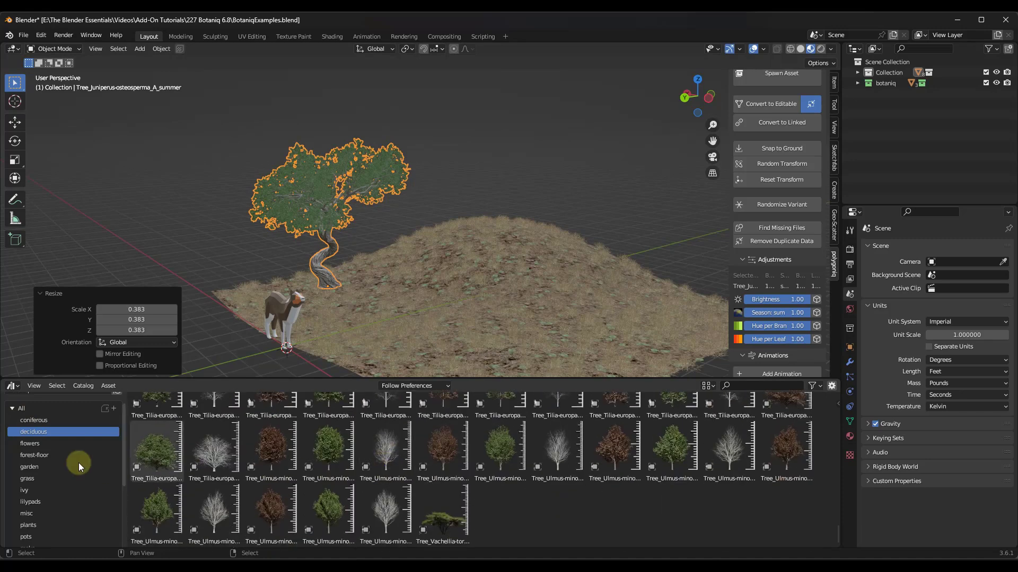
{"action": "left_click", "coordinate": [41, 445]}
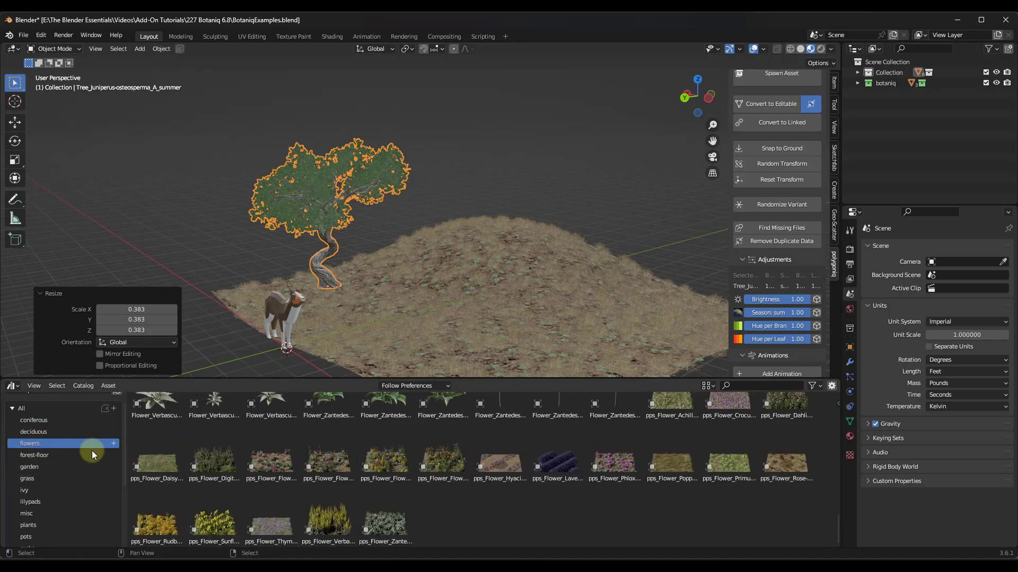
{"action": "left_click", "coordinate": [35, 477]}
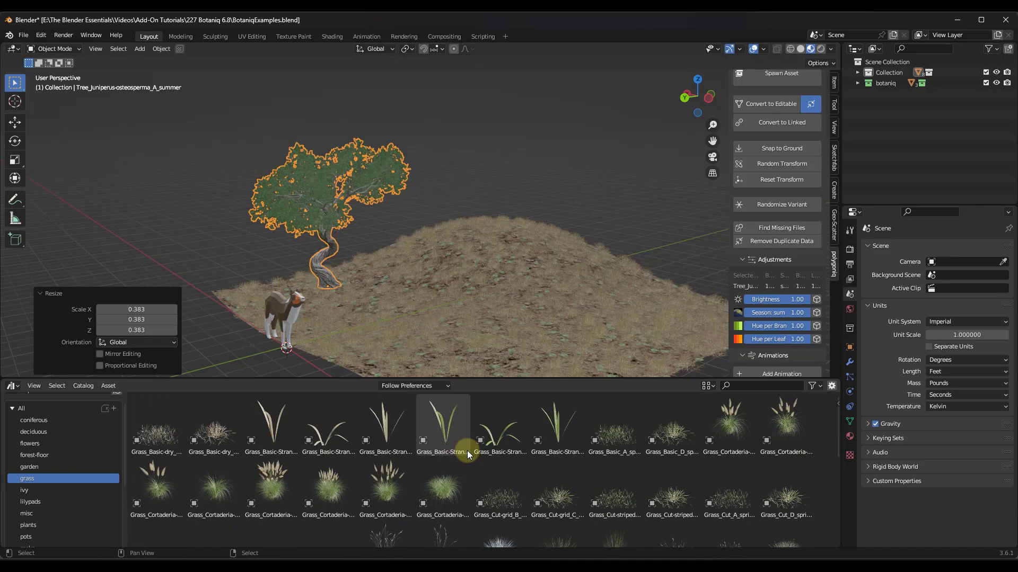
{"action": "left_click", "coordinate": [37, 514]}
{"action": "left_click", "coordinate": [36, 525]}
Browse the tropical catalog, then show the weed assets including red clover.
{"action": "scroll", "coordinate": [402, 429], "scroll_direction": "down", "scroll_amount": 2}
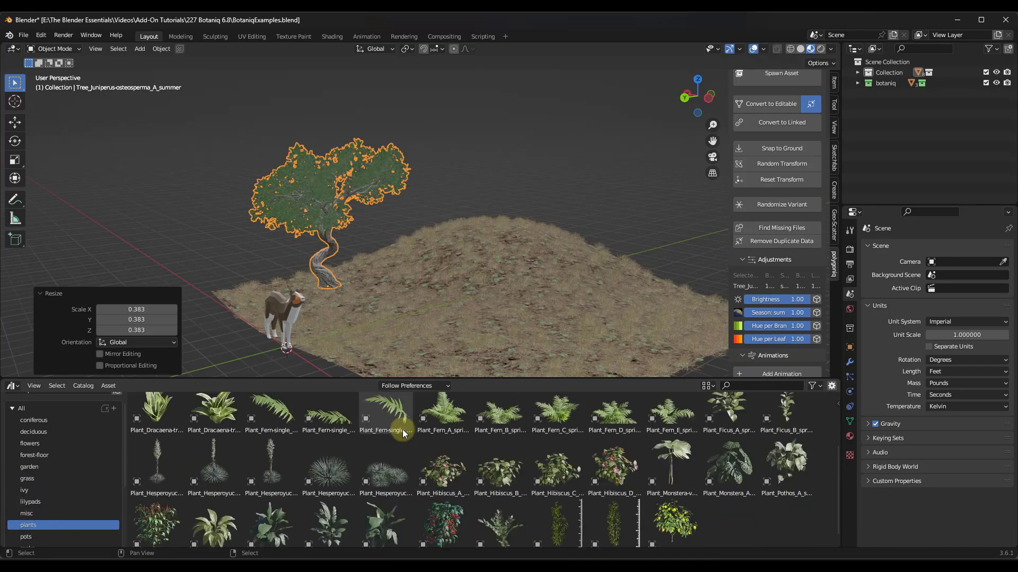
{"action": "scroll", "coordinate": [483, 462], "scroll_direction": "up", "scroll_amount": 4}
{"action": "scroll", "coordinate": [34, 506], "scroll_direction": "down", "scroll_amount": 3}
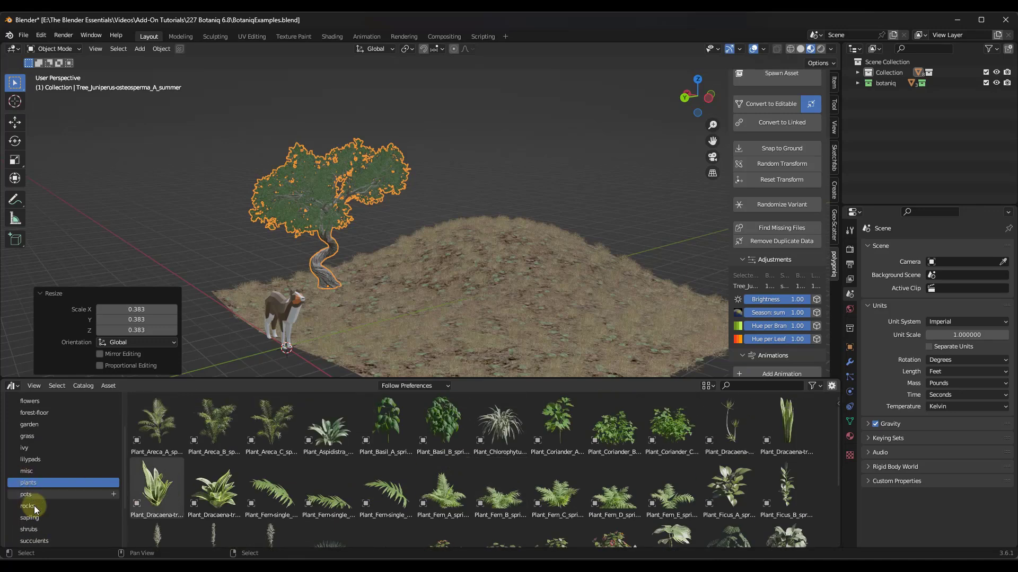
{"action": "scroll", "coordinate": [37, 500], "scroll_direction": "down", "scroll_amount": 2}
{"action": "left_click", "coordinate": [37, 512]}
{"action": "scroll", "coordinate": [43, 513], "scroll_direction": "down", "scroll_amount": 1}
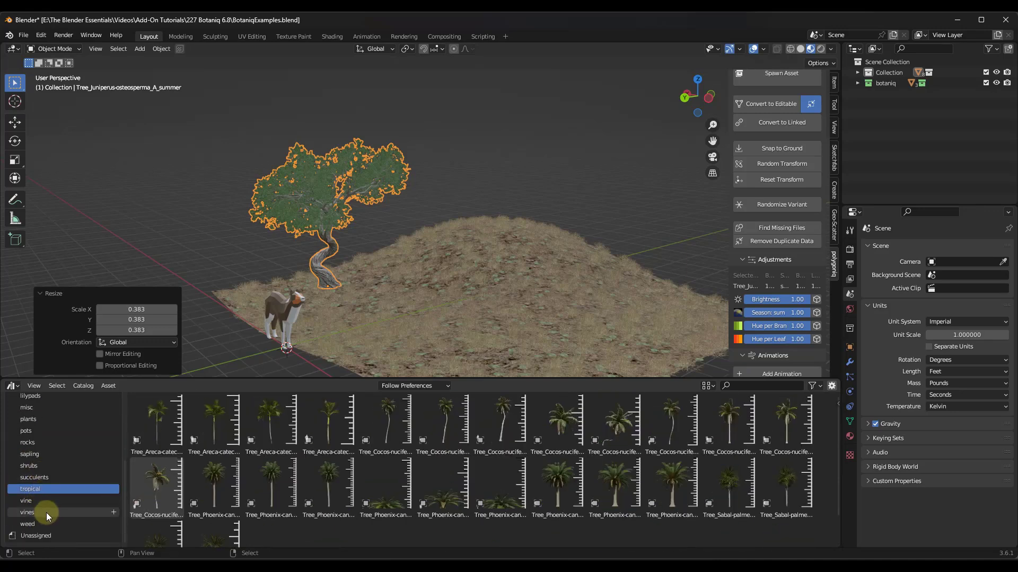
{"action": "left_click", "coordinate": [37, 525]}
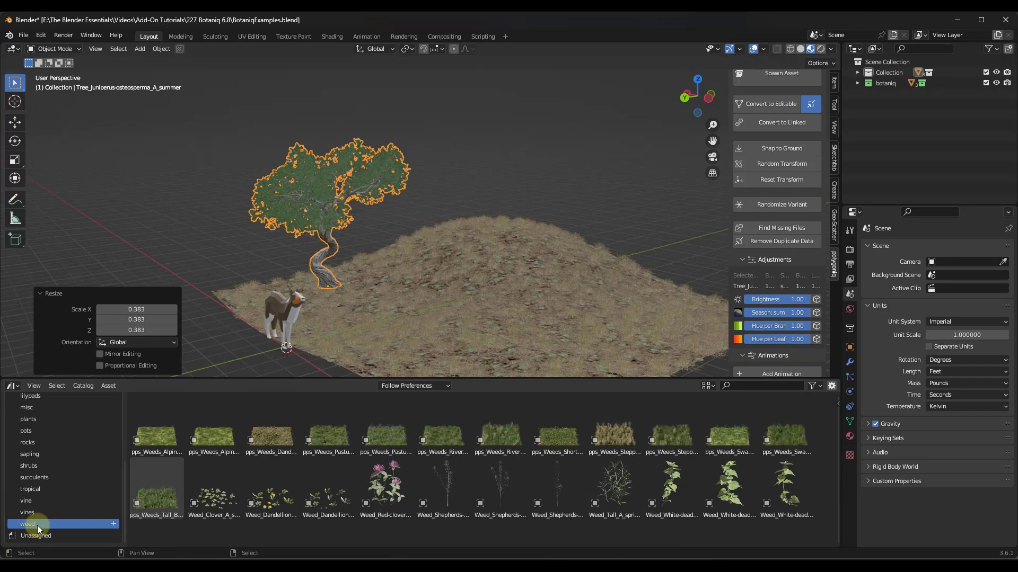
{"action": "scroll", "coordinate": [499, 297], "scroll_direction": "down", "scroll_amount": 3}
{"action": "scroll", "coordinate": [533, 288], "scroll_direction": "down", "scroll_amount": 2}
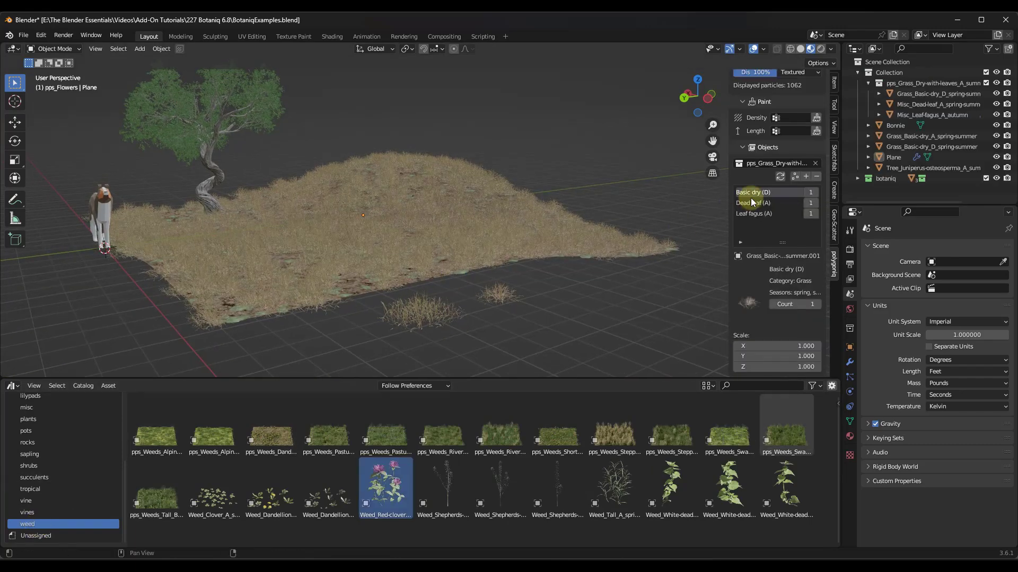
Remove the Flowers scatter from the plane.
{"action": "scroll", "coordinate": [752, 203], "scroll_direction": "up", "scroll_amount": 8}
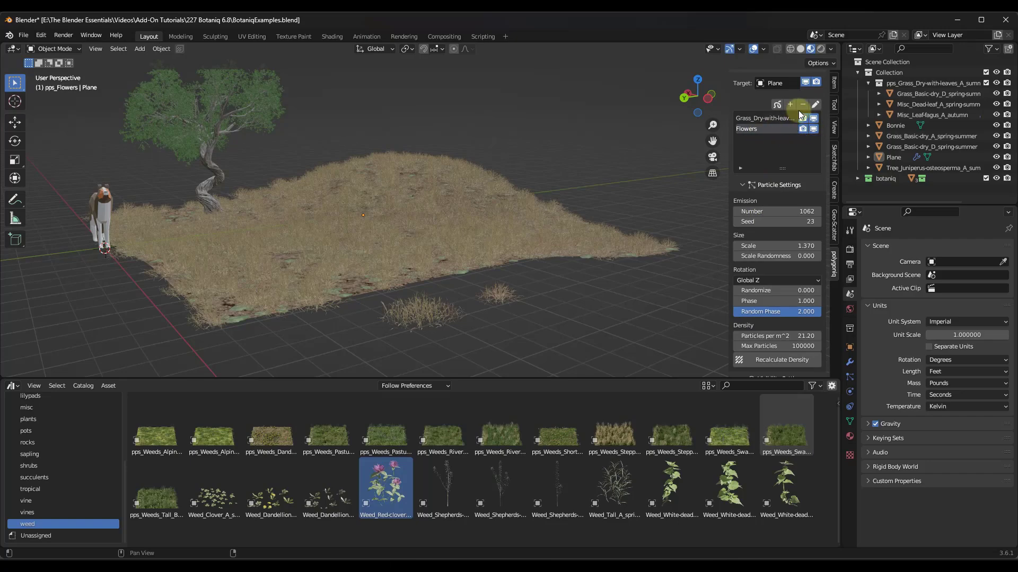
{"action": "left_click", "coordinate": [801, 106]}
{"action": "scroll", "coordinate": [763, 116], "scroll_direction": "up", "scroll_amount": 2}
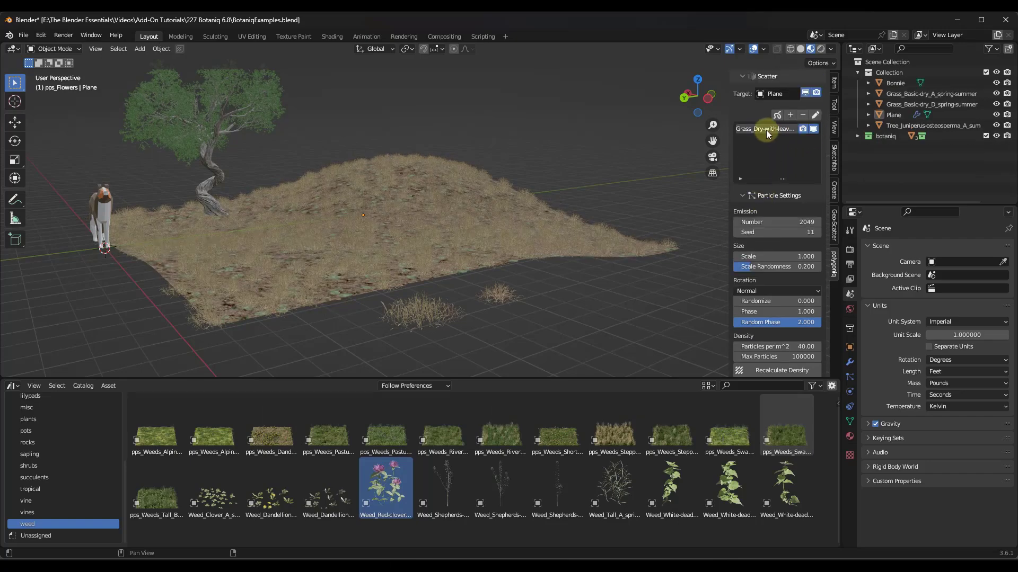
{"action": "scroll", "coordinate": [449, 254], "scroll_direction": "up", "scroll_amount": 4}
{"action": "scroll", "coordinate": [449, 251], "scroll_direction": "down", "scroll_amount": 2}
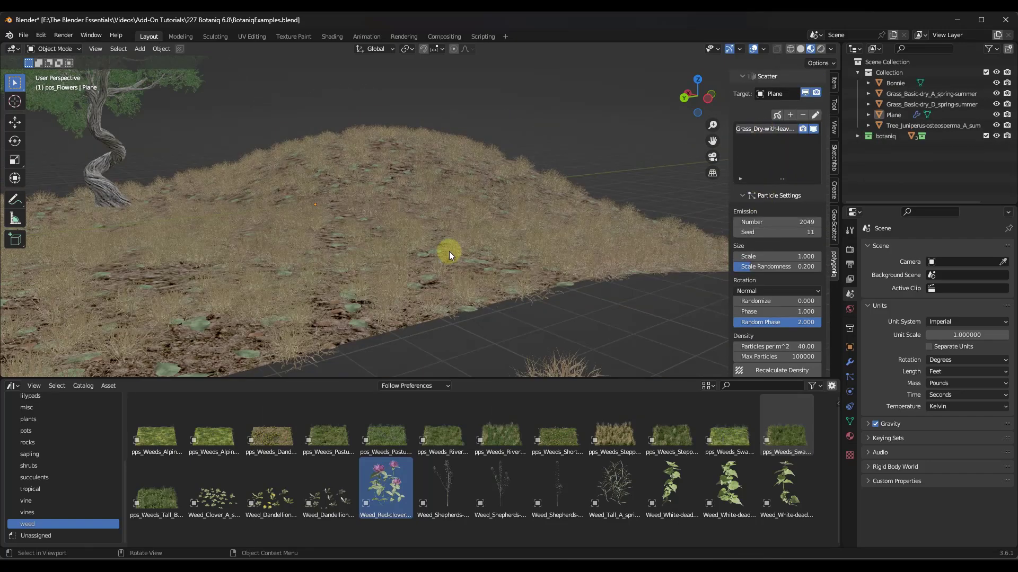
{"action": "scroll", "coordinate": [792, 175], "scroll_direction": "down", "scroll_amount": 7}
{"action": "scroll", "coordinate": [789, 186], "scroll_direction": "down", "scroll_amount": 10}
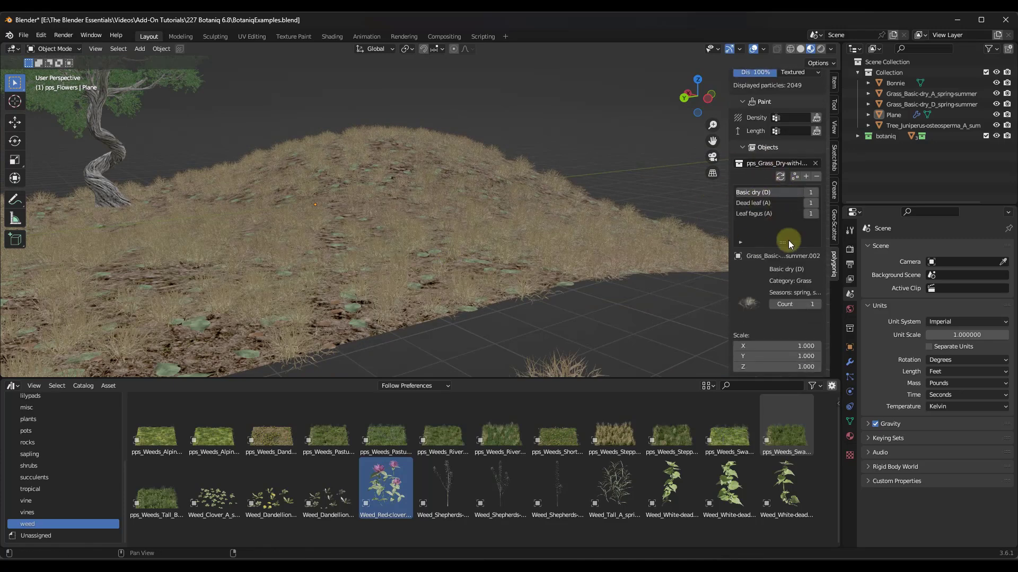
Add Red clover (B) from the weed category to the grass scatter.
{"action": "left_click", "coordinate": [805, 178]}
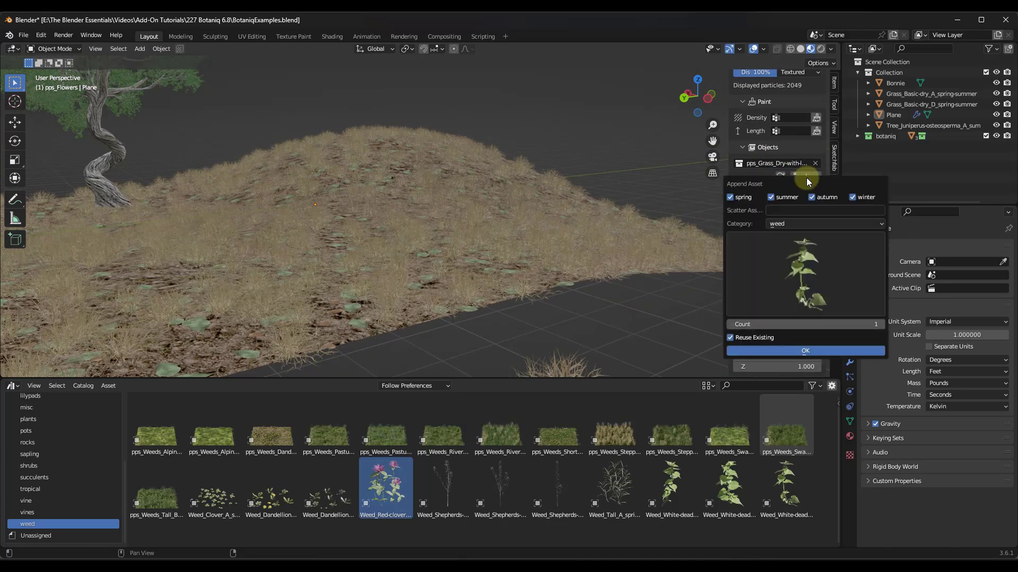
{"action": "left_click", "coordinate": [793, 225]}
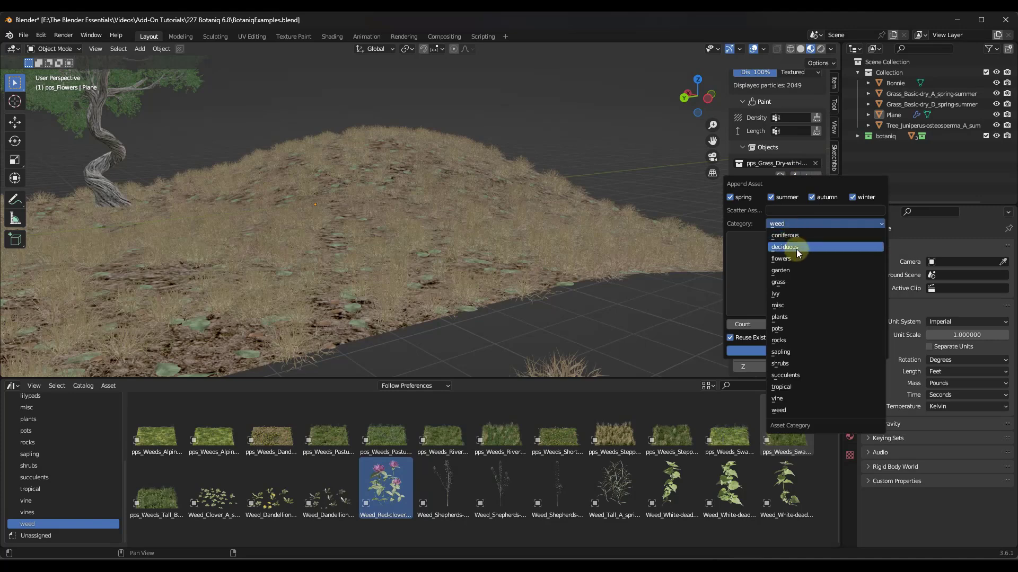
{"action": "left_click", "coordinate": [802, 283]}
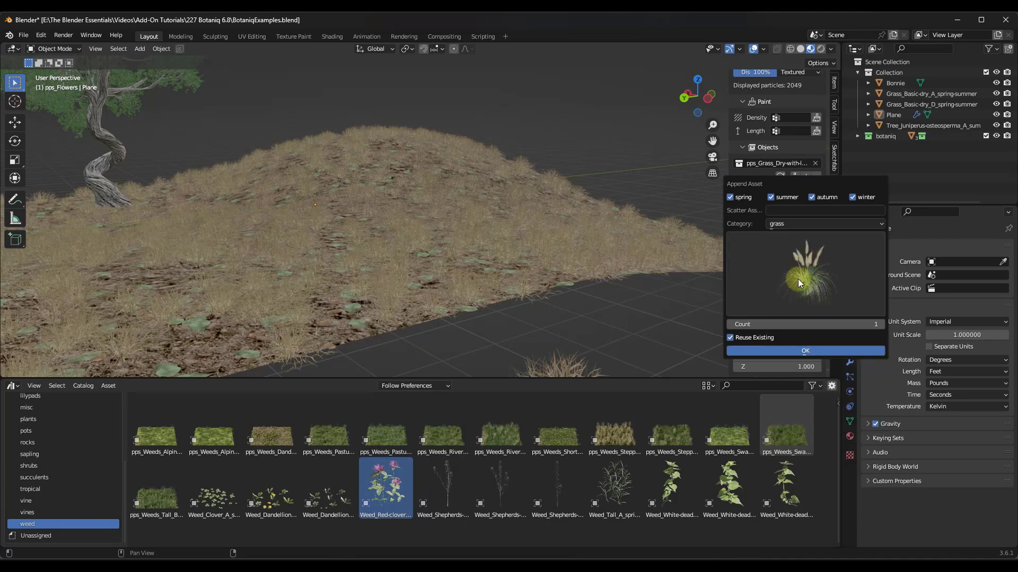
{"action": "left_click", "coordinate": [801, 281]}
{"action": "left_click", "coordinate": [794, 225]}
{"action": "left_click", "coordinate": [793, 411]}
{"action": "left_click", "coordinate": [815, 276]}
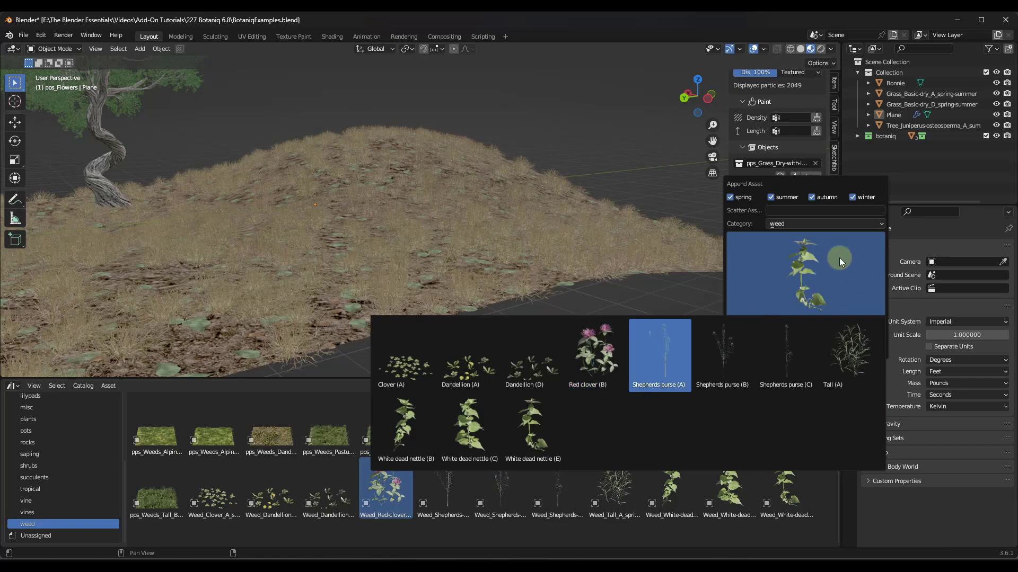
{"action": "left_click", "coordinate": [604, 366]}
{"action": "left_click", "coordinate": [817, 352]}
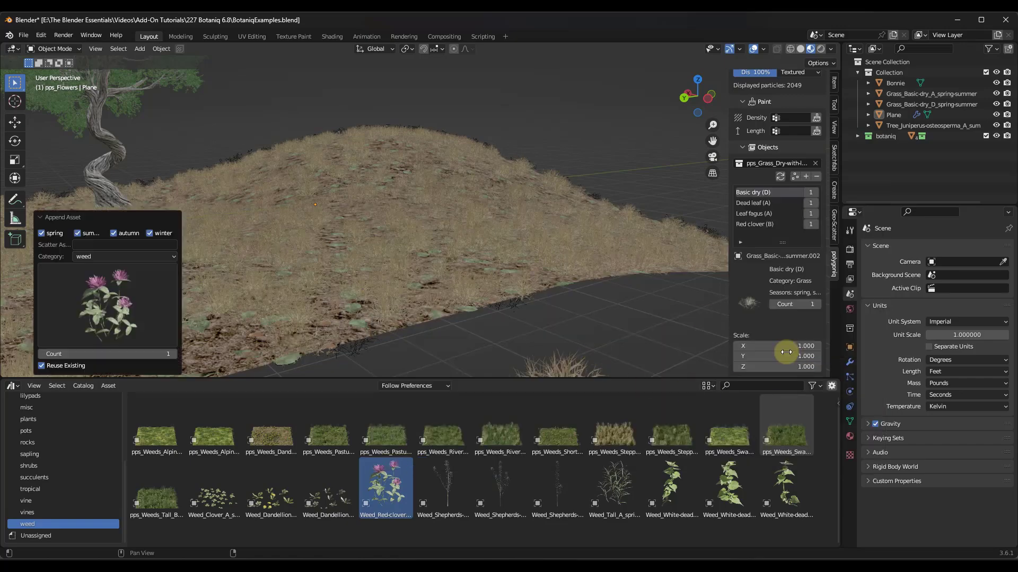
Set the Basic dry grass count to 10, then back to 1.
{"action": "scroll", "coordinate": [477, 294], "scroll_direction": "up", "scroll_amount": 4}
{"action": "scroll", "coordinate": [476, 296], "scroll_direction": "down", "scroll_amount": 3}
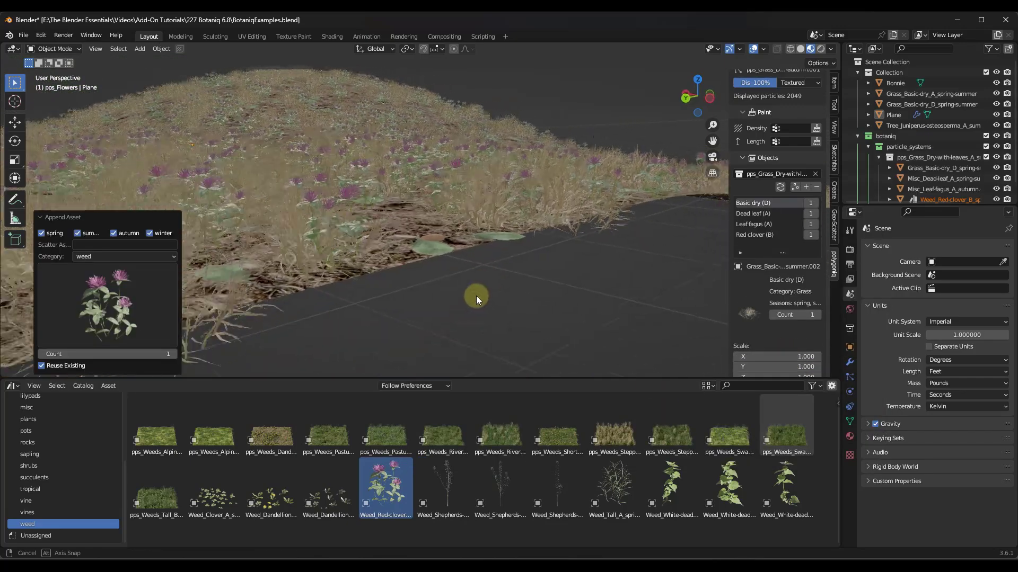
{"action": "scroll", "coordinate": [437, 291], "scroll_direction": "up", "scroll_amount": 3}
{"action": "scroll", "coordinate": [364, 226], "scroll_direction": "down", "scroll_amount": 1}
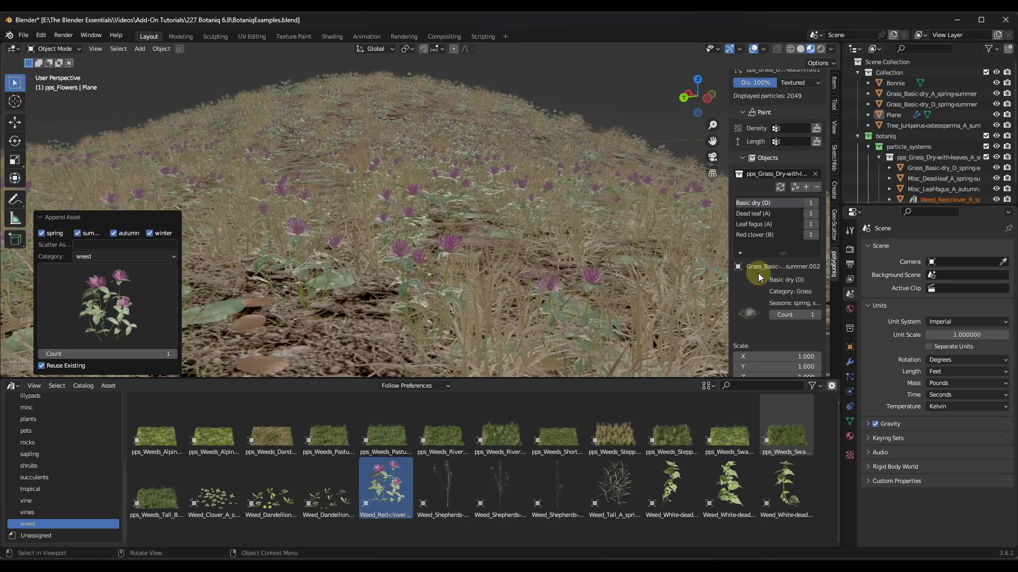
{"action": "left_click", "coordinate": [809, 317]}
{"action": "type", "text": "10"}
{"action": "key", "text": "Return"}
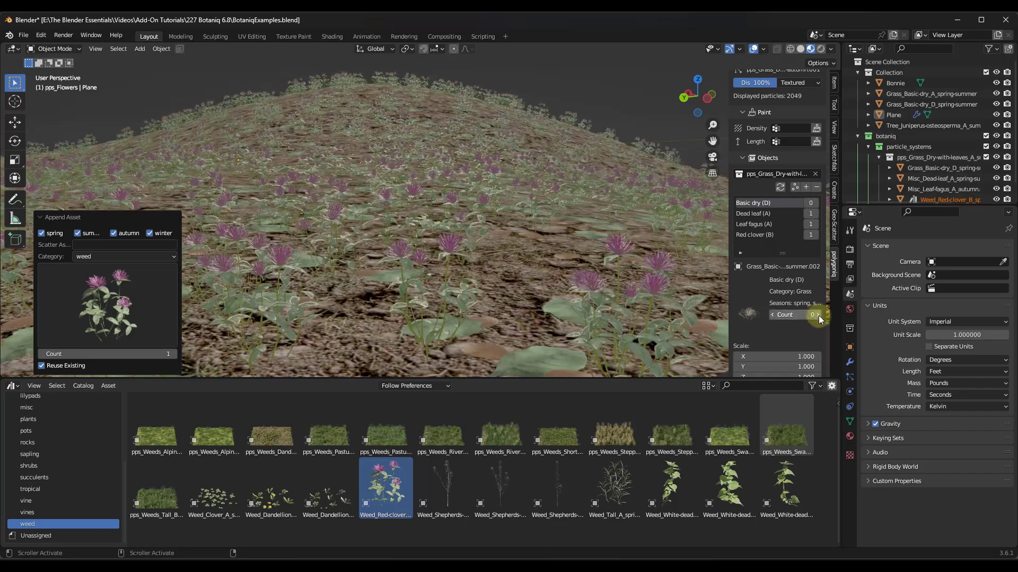
{"action": "left_click", "coordinate": [758, 236]}
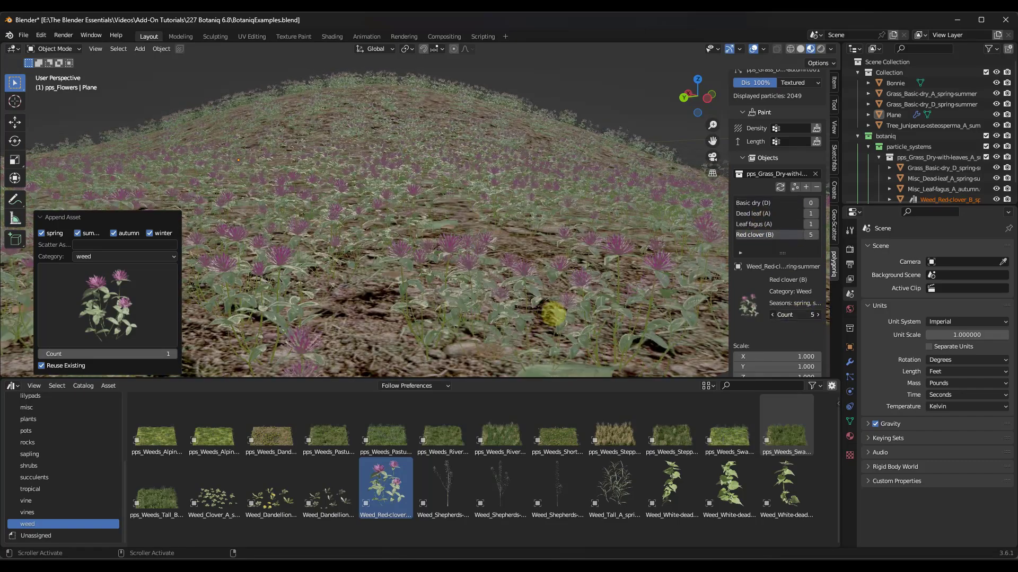
{"action": "left_click", "coordinate": [811, 202]}
{"action": "middle_click_drag", "start_coordinate": [563, 225], "coordinate": [419, 178]}
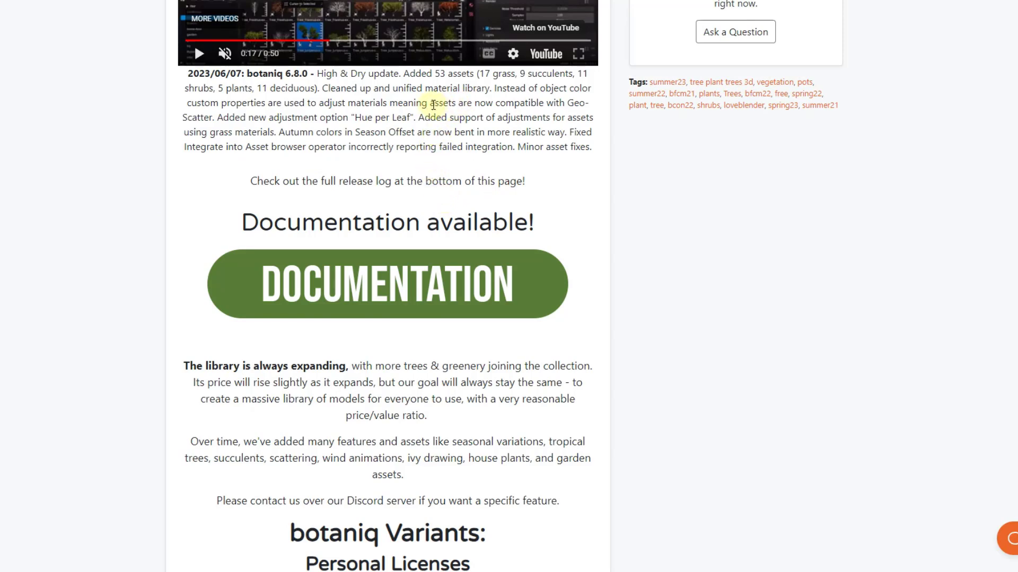
Highlight 'assets are now compatible with Geo-Scatter' in the 6.8.0 notes.
{"action": "left_click_drag", "start_coordinate": [430, 104], "coordinate": [213, 117]}
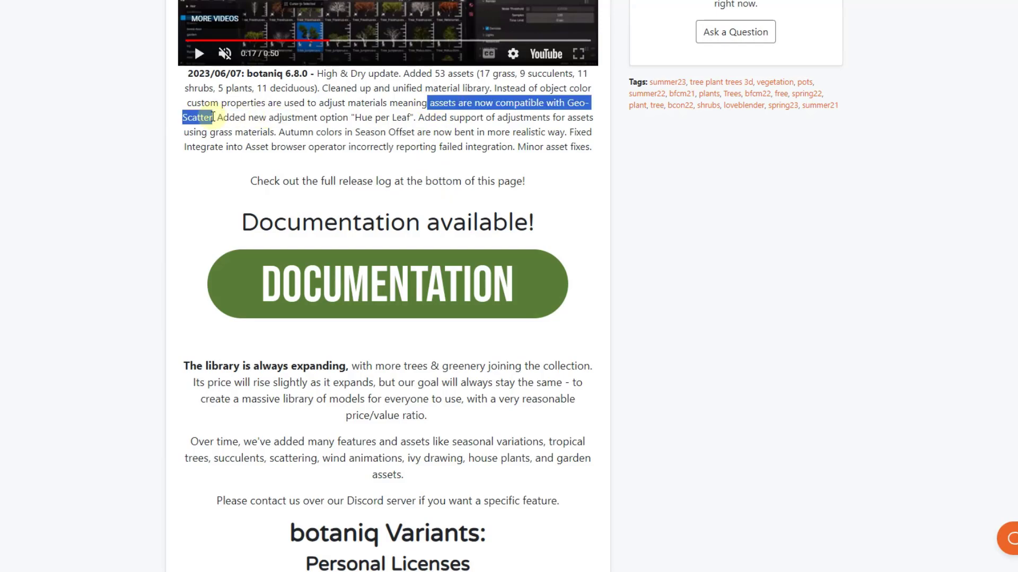
{"action": "scroll", "coordinate": [355, 275], "scroll_direction": "up", "scroll_amount": 3}
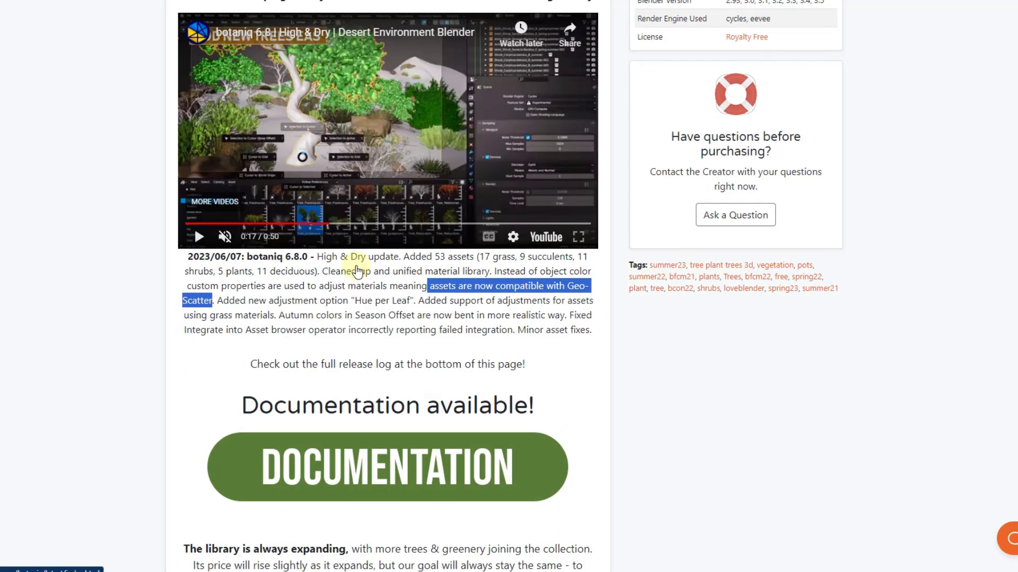
{"action": "scroll", "coordinate": [361, 266], "scroll_direction": "down", "scroll_amount": 1}
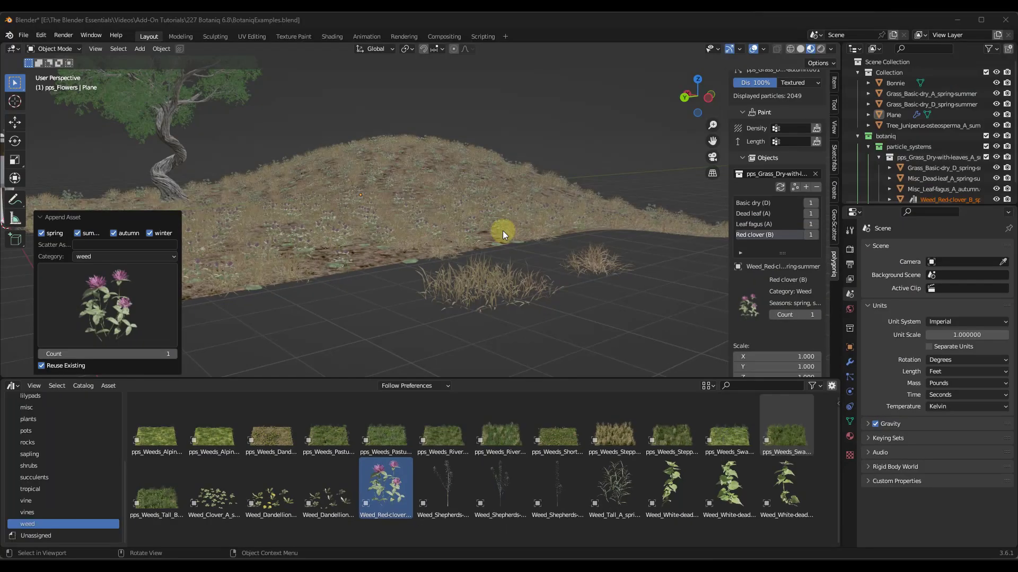
Add a Tree_Acer-pseudoplatanus_C_summer maple from the deciduous catalog beside the hill.
{"action": "scroll", "coordinate": [503, 231], "scroll_direction": "down", "scroll_amount": 5}
{"action": "middle_click_drag", "start_coordinate": [558, 214], "coordinate": [275, 247]}
{"action": "left_click", "coordinate": [233, 311]}
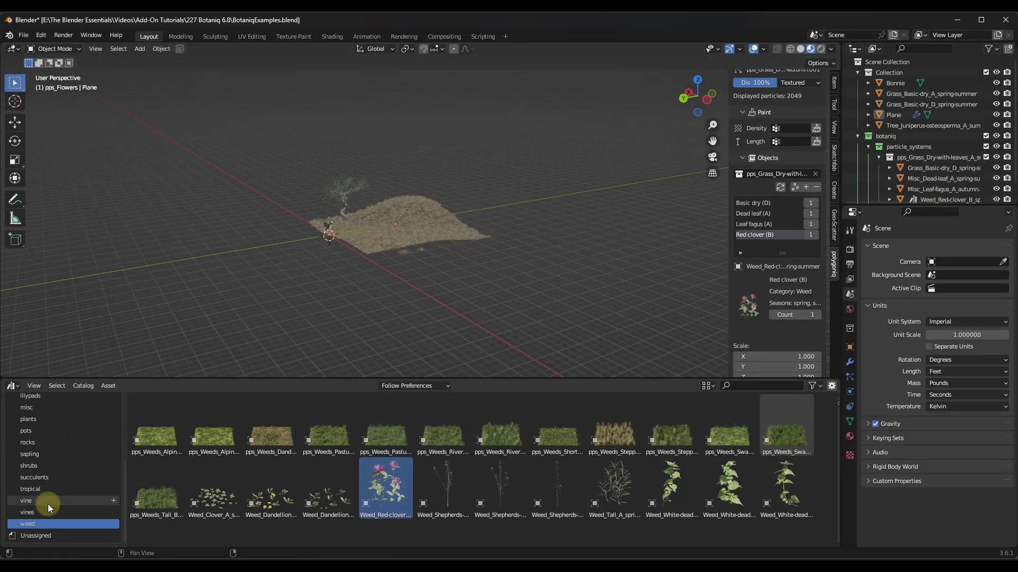
{"action": "scroll", "coordinate": [54, 431], "scroll_direction": "up", "scroll_amount": 5}
{"action": "scroll", "coordinate": [62, 434], "scroll_direction": "up", "scroll_amount": 2}
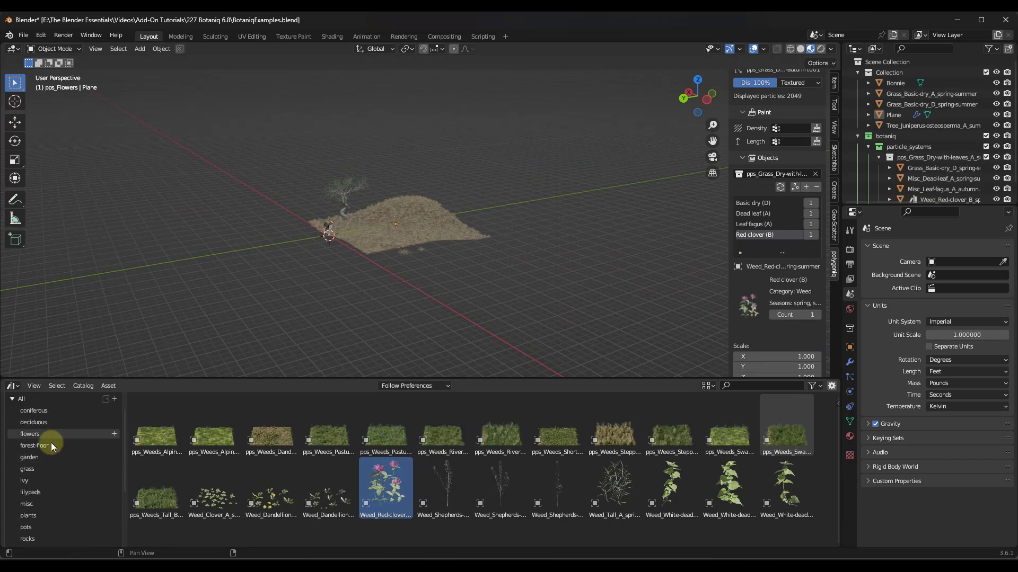
{"action": "left_click", "coordinate": [38, 423]}
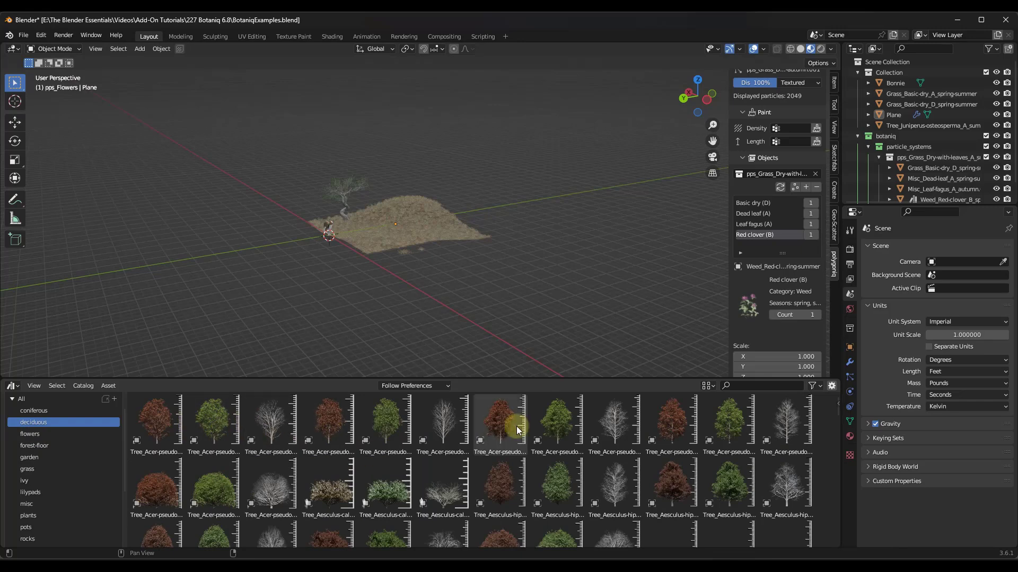
{"action": "left_click_drag", "start_coordinate": [559, 419], "coordinate": [577, 190]}
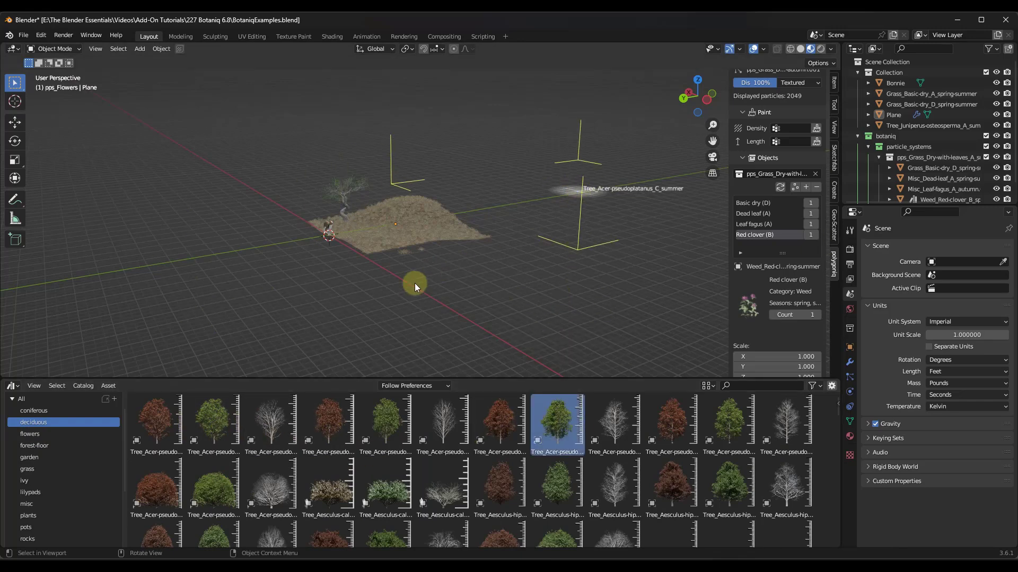
{"action": "middle_click_drag", "start_coordinate": [415, 283], "coordinate": [553, 182]}
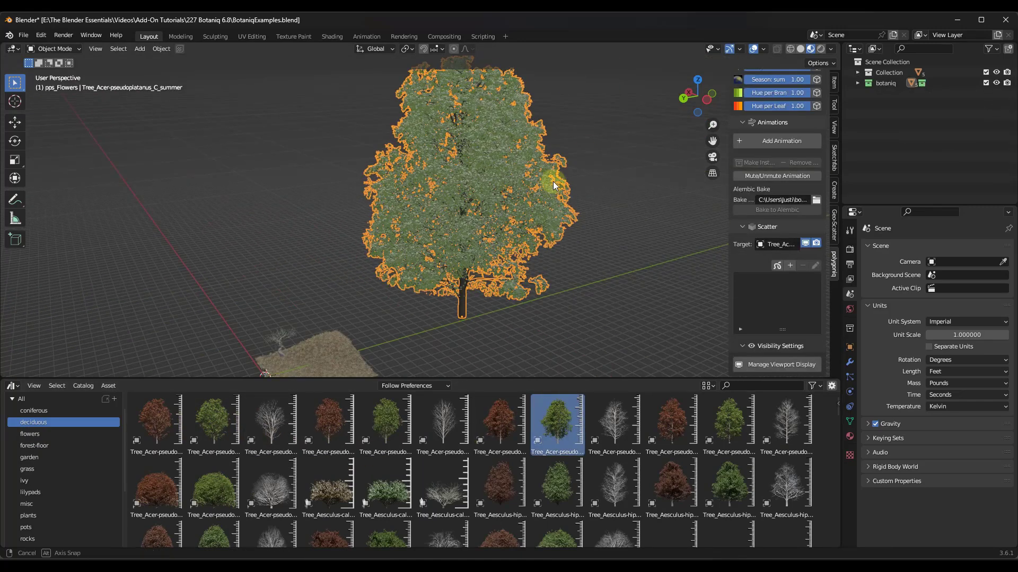
{"action": "scroll", "coordinate": [476, 171], "scroll_direction": "up", "scroll_amount": 8}
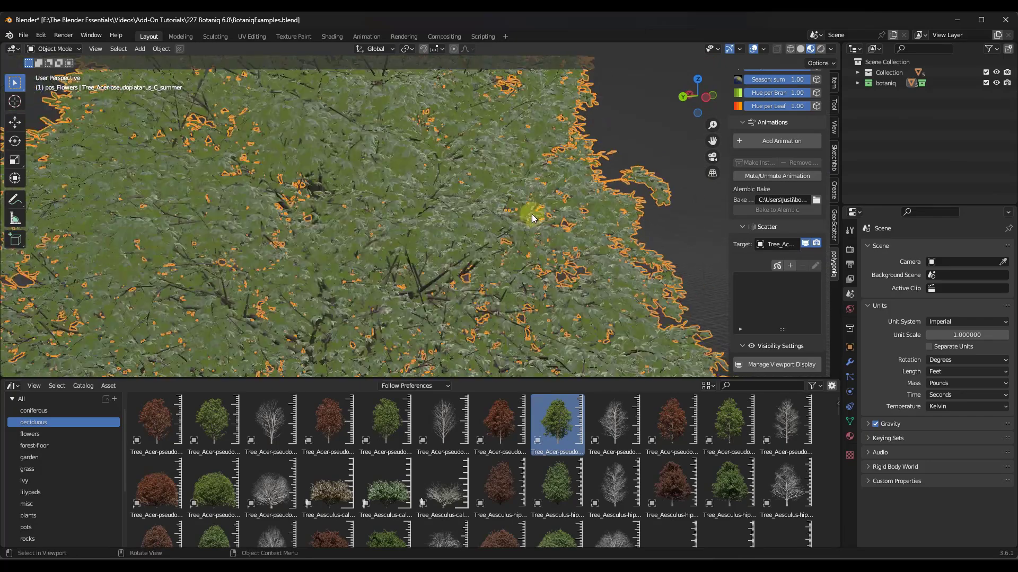
{"action": "scroll", "coordinate": [532, 214], "scroll_direction": "down", "scroll_amount": 10}
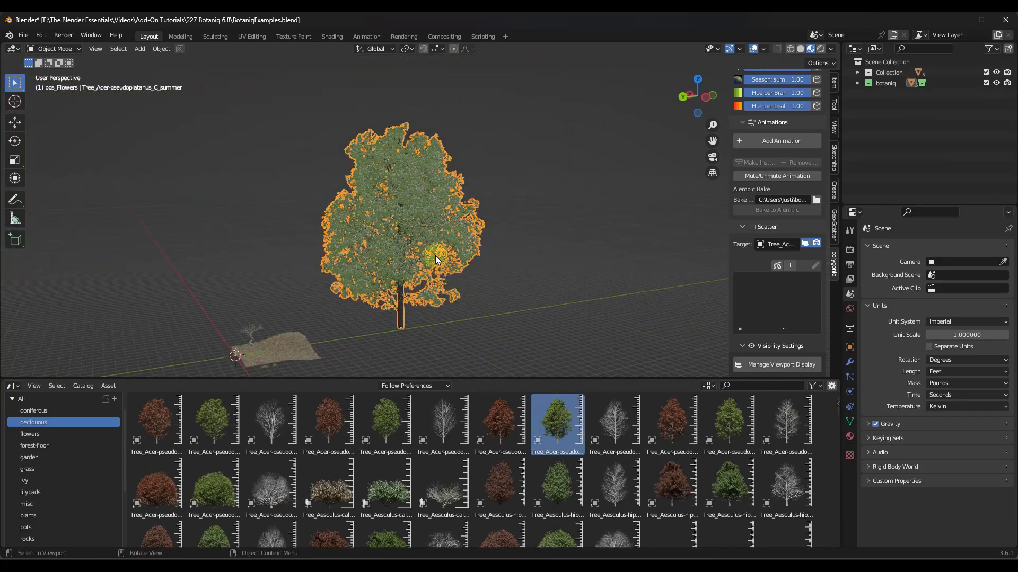
{"action": "scroll", "coordinate": [416, 206], "scroll_direction": "up", "scroll_amount": 1}
{"action": "scroll", "coordinate": [763, 233], "scroll_direction": "up", "scroll_amount": 7}
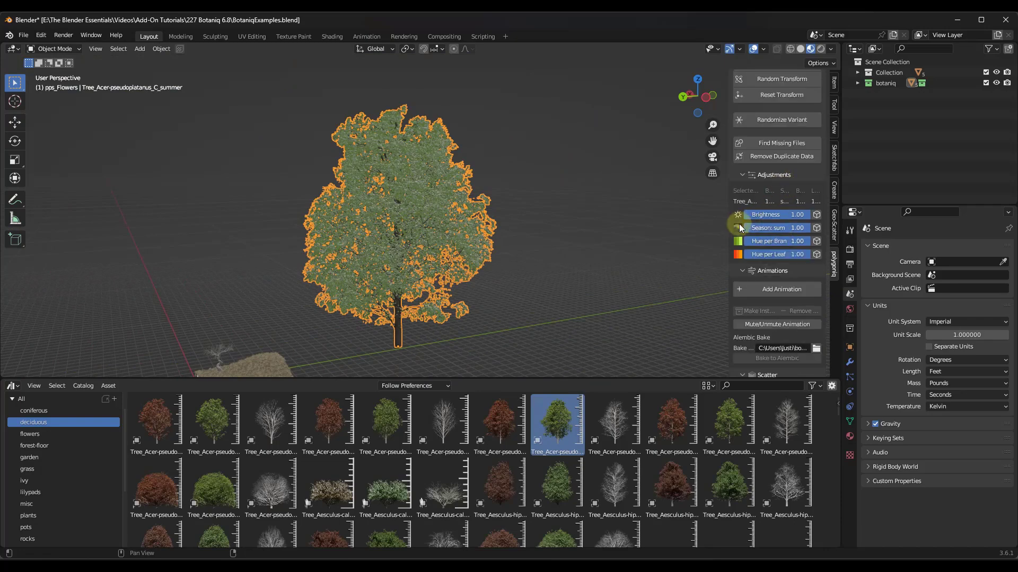
Widen the sidebar so the Botaniq Adjustments labels are fully readable.
{"action": "left_click_drag", "start_coordinate": [729, 226], "coordinate": [666, 224]}
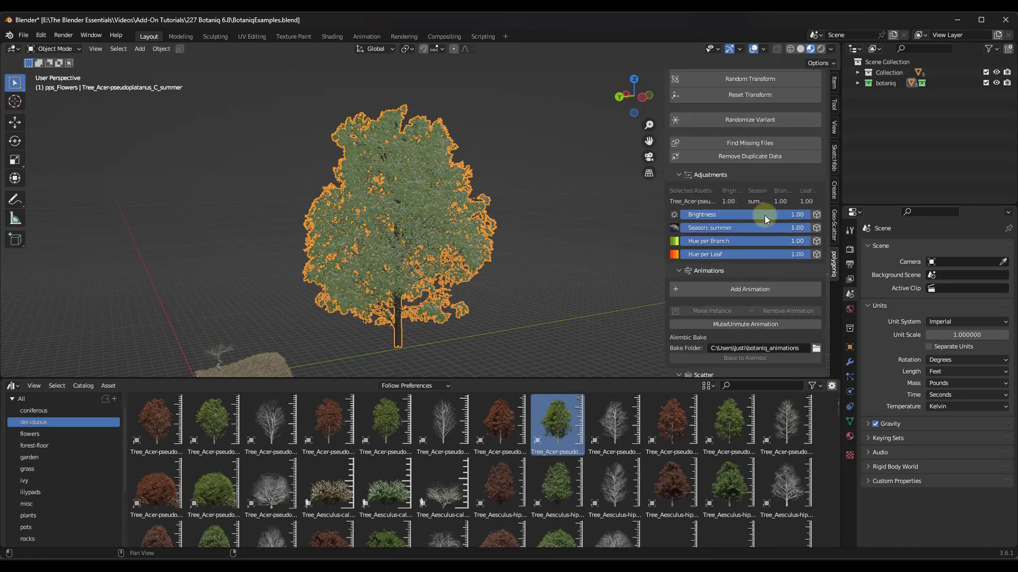
{"action": "scroll", "coordinate": [462, 243], "scroll_direction": "up", "scroll_amount": 2}
{"action": "scroll", "coordinate": [447, 247], "scroll_direction": "down", "scroll_amount": 3}
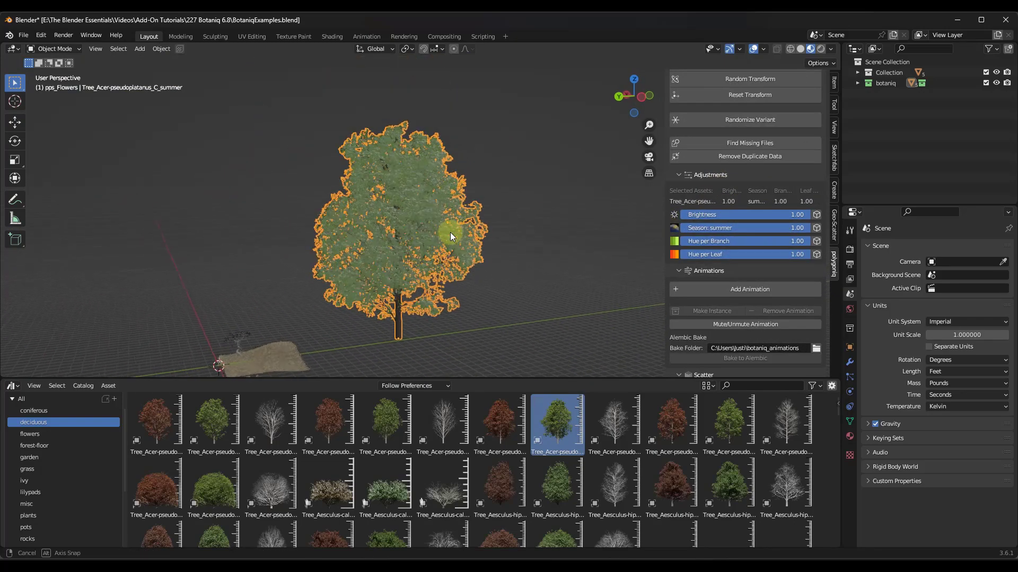
Add a sun light and raise it along Z high above the scene.
{"action": "middle_click_drag", "start_coordinate": [440, 228], "coordinate": [441, 238]}
{"action": "key", "text": "shift+a"}
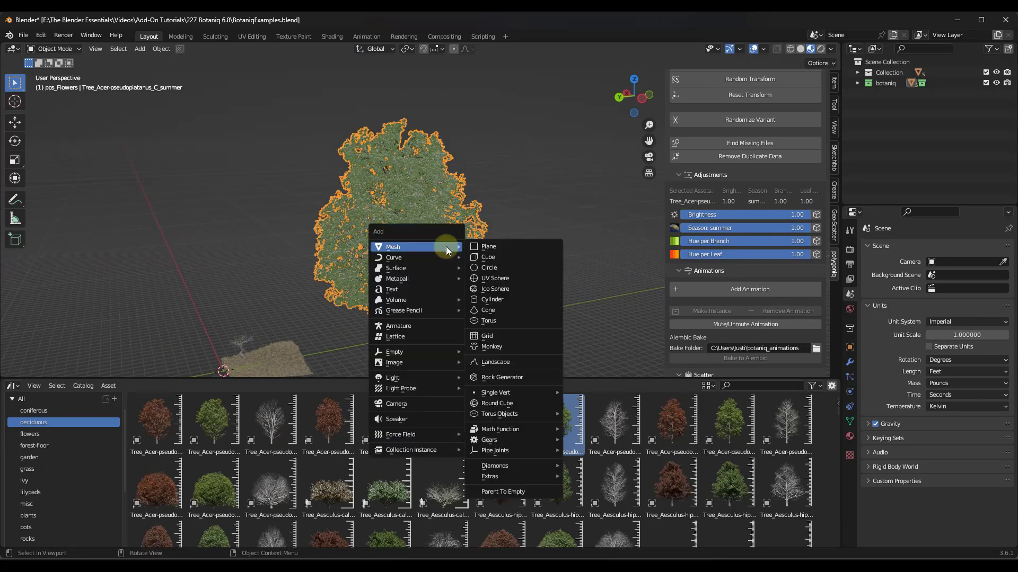
{"action": "mouse_move", "coordinate": [415, 378]}
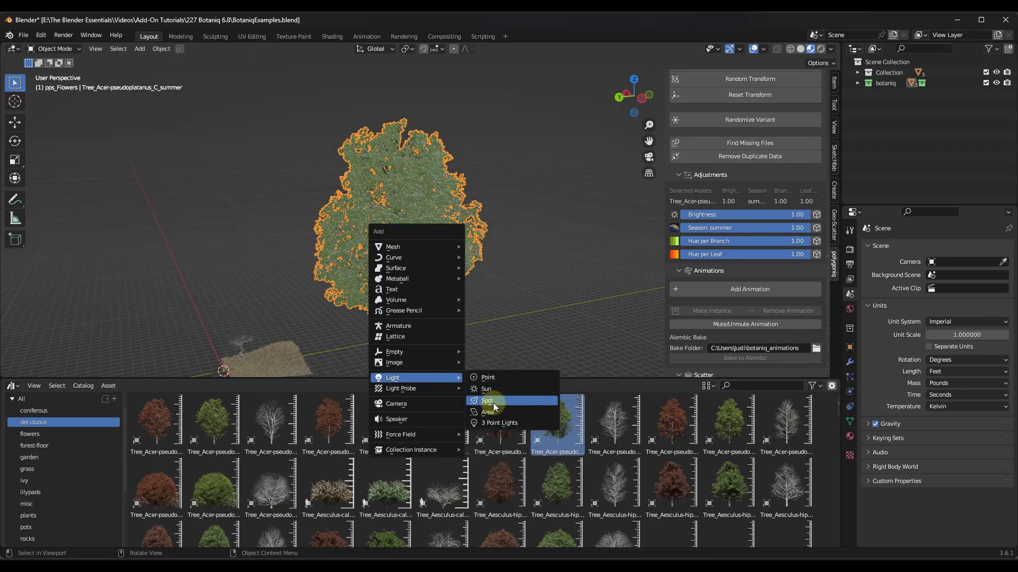
{"action": "left_click", "coordinate": [486, 390]}
{"action": "key", "text": "g"}
{"action": "key", "text": "z"}
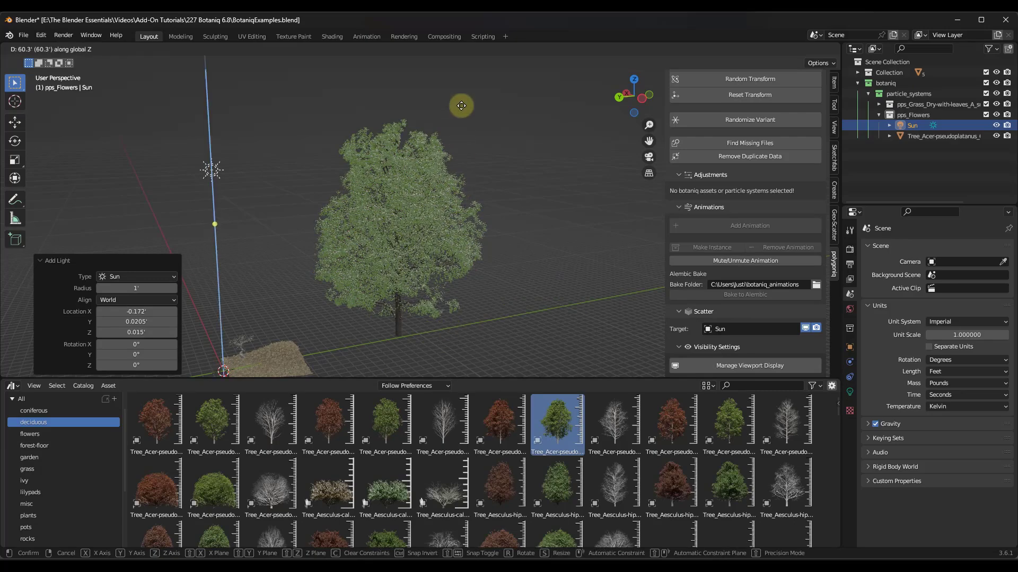
{"action": "left_click", "coordinate": [180, 169]}
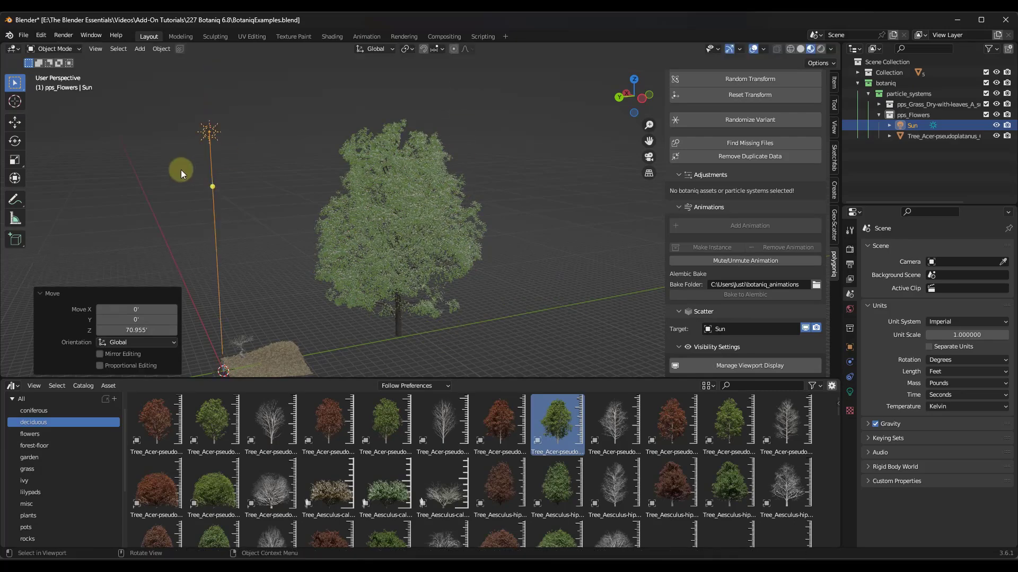
Move the maple along Y and scale it down to 0.395.
{"action": "left_click", "coordinate": [390, 259]}
{"action": "key", "text": "g"}
{"action": "key", "text": "y"}
{"action": "left_click", "coordinate": [265, 310]}
{"action": "key", "text": "s"}
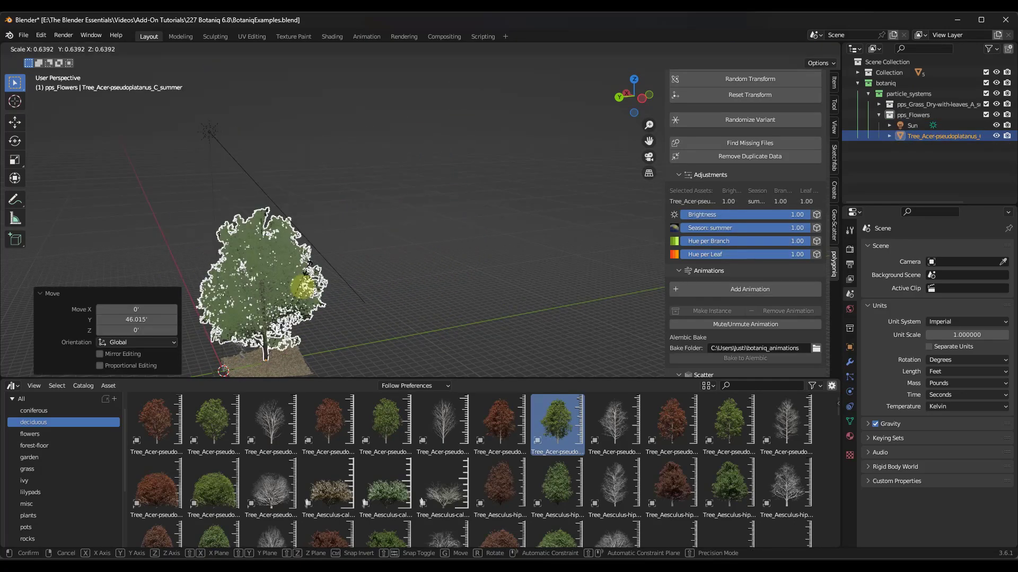
{"action": "left_click", "coordinate": [300, 310]}
{"action": "key", "text": "KP_Decimal"}
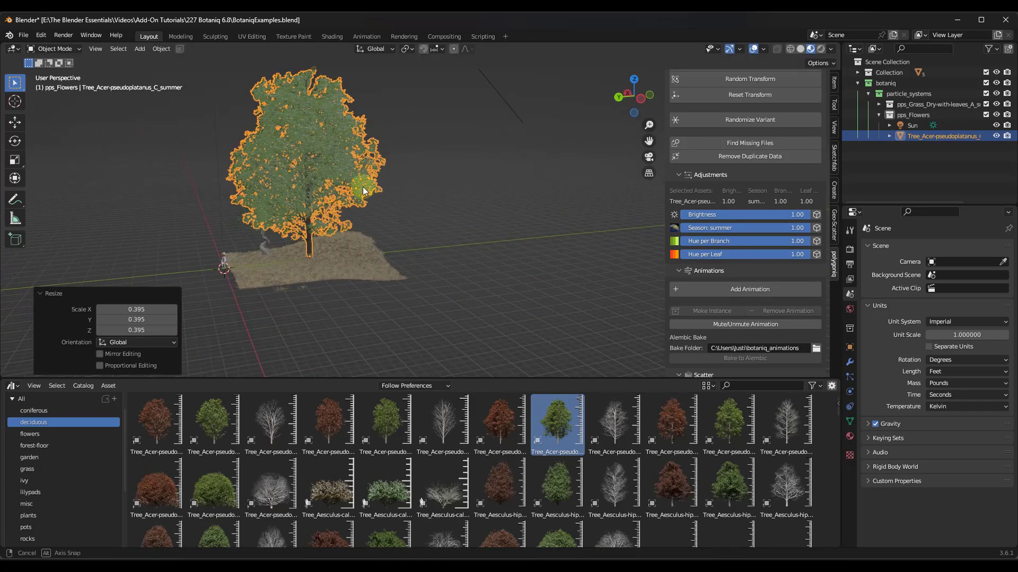
Switch the viewport to Rendered shading and set the sun strength to 10.
{"action": "key", "text": "z"}
{"action": "left_click", "coordinate": [421, 150]}
{"action": "mouse_move", "coordinate": [313, 145]}
{"action": "middle_mouse_down"}
{"action": "mouse_move", "coordinate": [360, 266]}
{"action": "mouse_move", "coordinate": [358, 189]}
{"action": "mouse_move", "coordinate": [342, 181]}
{"action": "middle_mouse_up"}
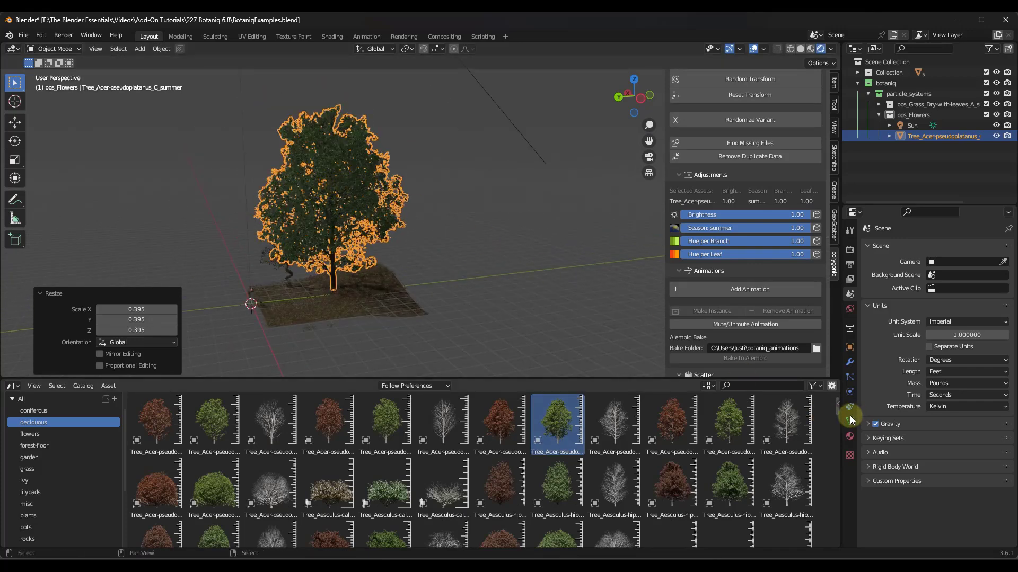
{"action": "left_click", "coordinate": [507, 119]}
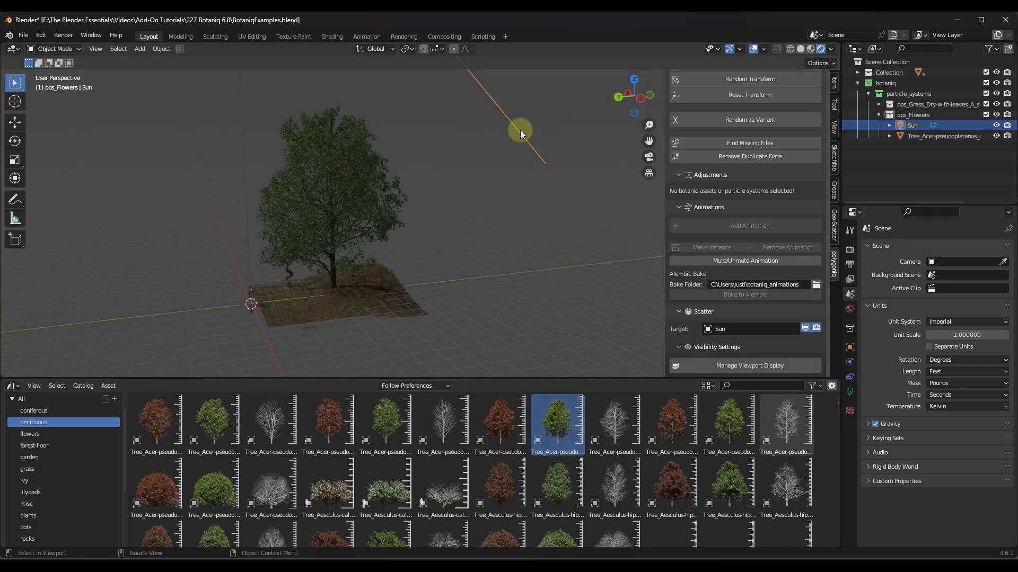
{"action": "left_click", "coordinate": [850, 391]}
{"action": "left_click", "coordinate": [963, 319]}
{"action": "type", "text": "10"}
{"action": "key", "text": "Return"}
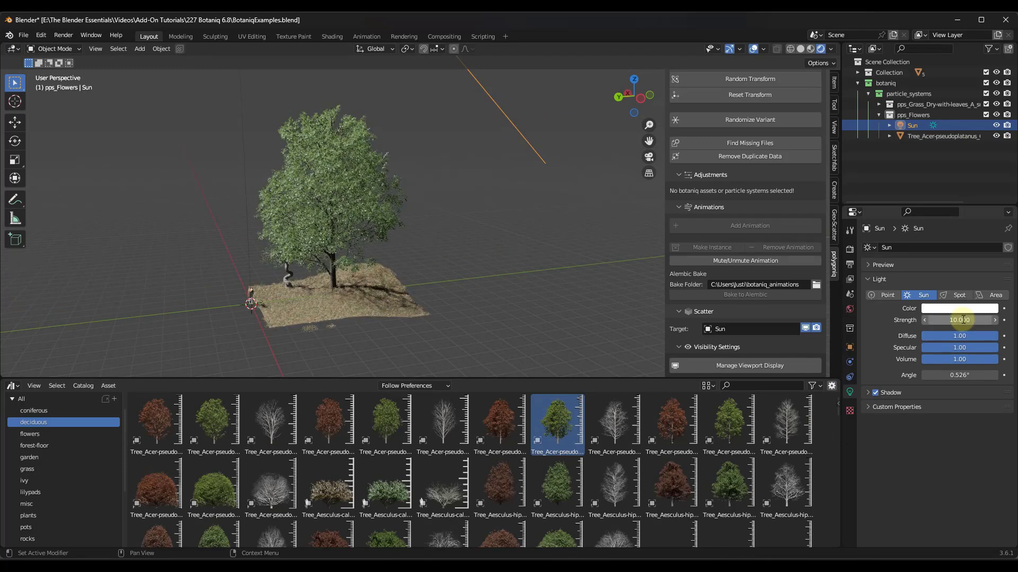
{"action": "middle_click_drag", "start_coordinate": [261, 193], "coordinate": [376, 189]}
{"action": "left_click", "coordinate": [377, 188]}
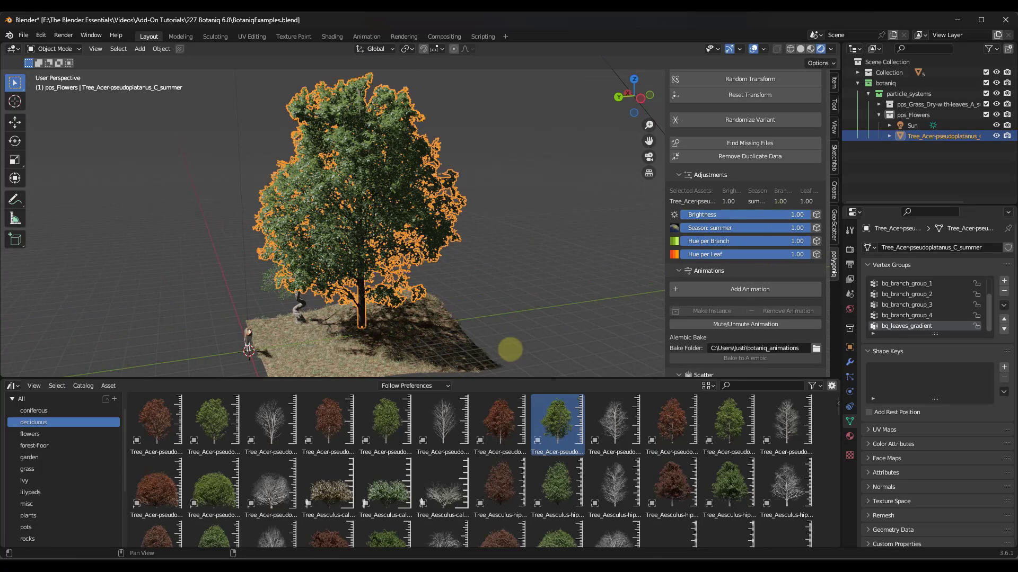
Set the maple to Brightness 0.80, summer Season, Hue per Branch 0.23 and Hue per Leaf 0.39.
{"action": "left_click_drag", "start_coordinate": [510, 349], "coordinate": [552, 176]}
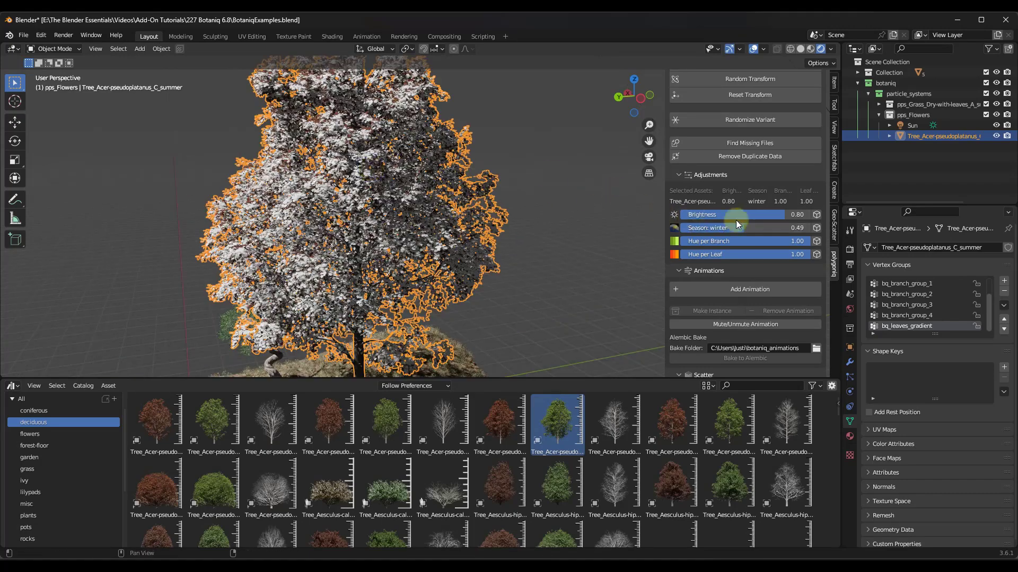
{"action": "left_click_drag", "start_coordinate": [539, 229], "coordinate": [758, 251]}
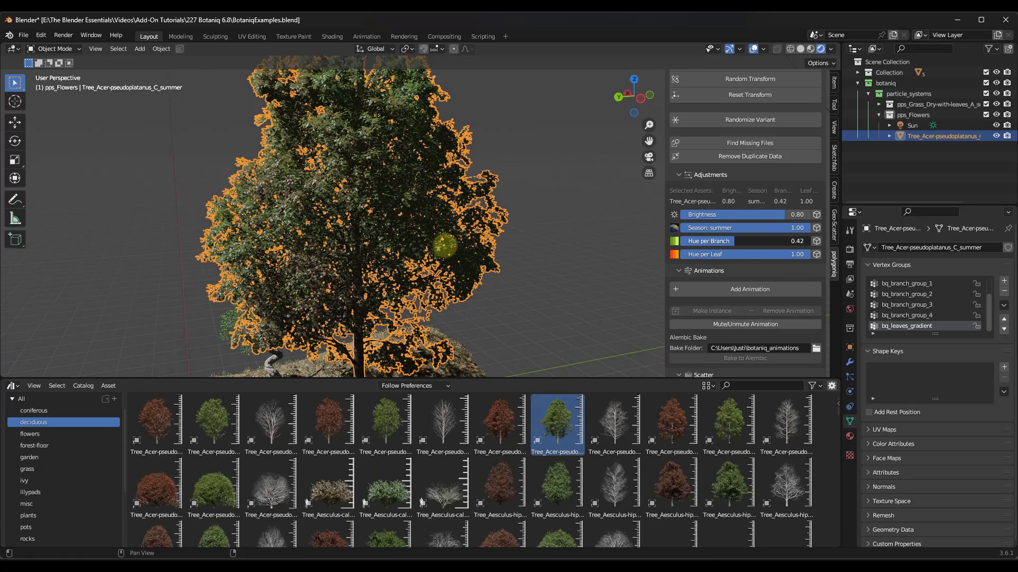
{"action": "left_click_drag", "start_coordinate": [421, 249], "coordinate": [329, 192]}
{"action": "scroll", "coordinate": [295, 192], "scroll_direction": "up", "scroll_amount": 6}
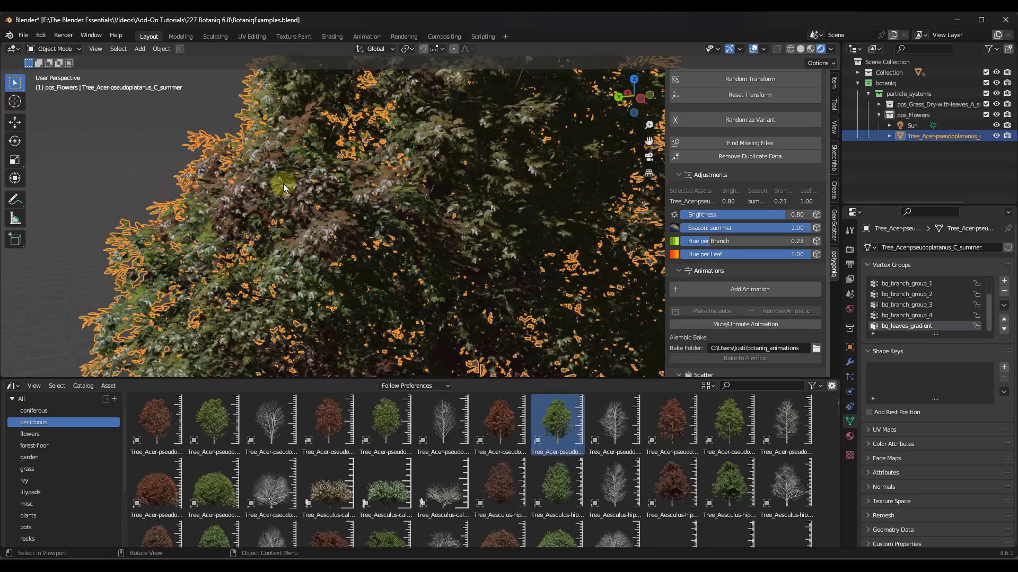
{"action": "scroll", "coordinate": [295, 191], "scroll_direction": "up", "scroll_amount": 5}
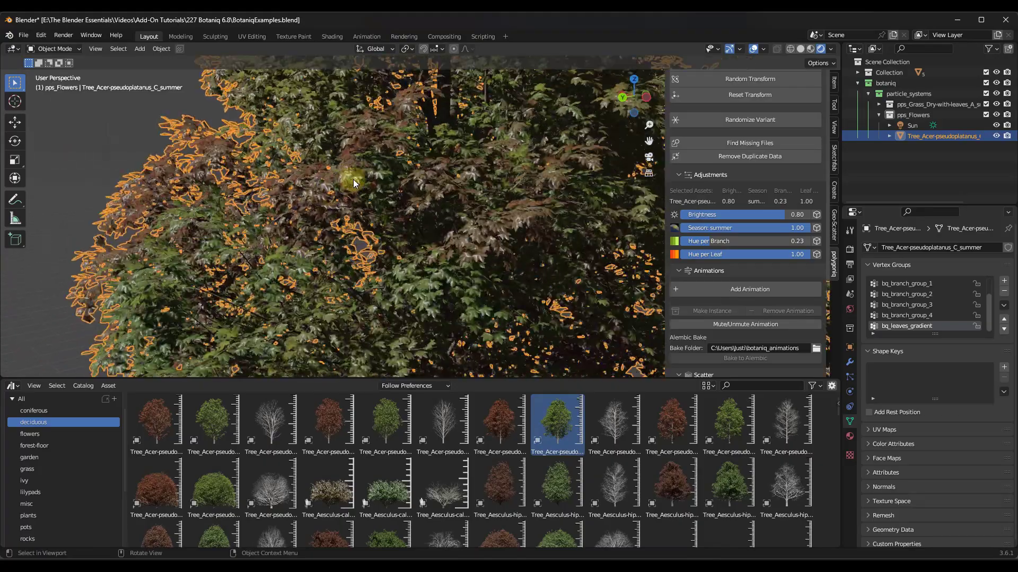
{"action": "scroll", "coordinate": [314, 184], "scroll_direction": "down", "scroll_amount": 10}
{"action": "middle_click_drag", "start_coordinate": [487, 201], "coordinate": [559, 227]}
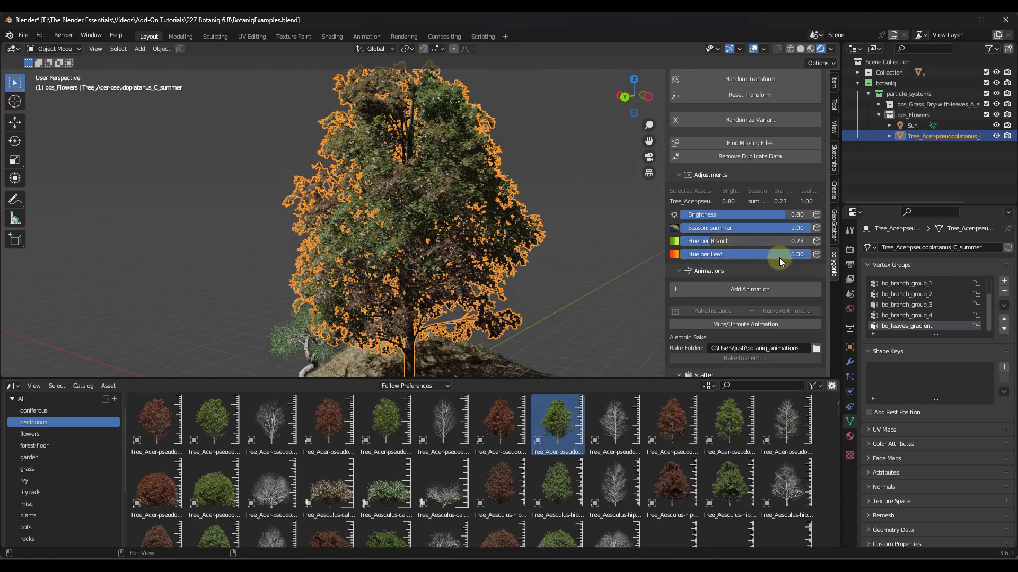
{"action": "left_click_drag", "start_coordinate": [779, 257], "coordinate": [448, 258]}
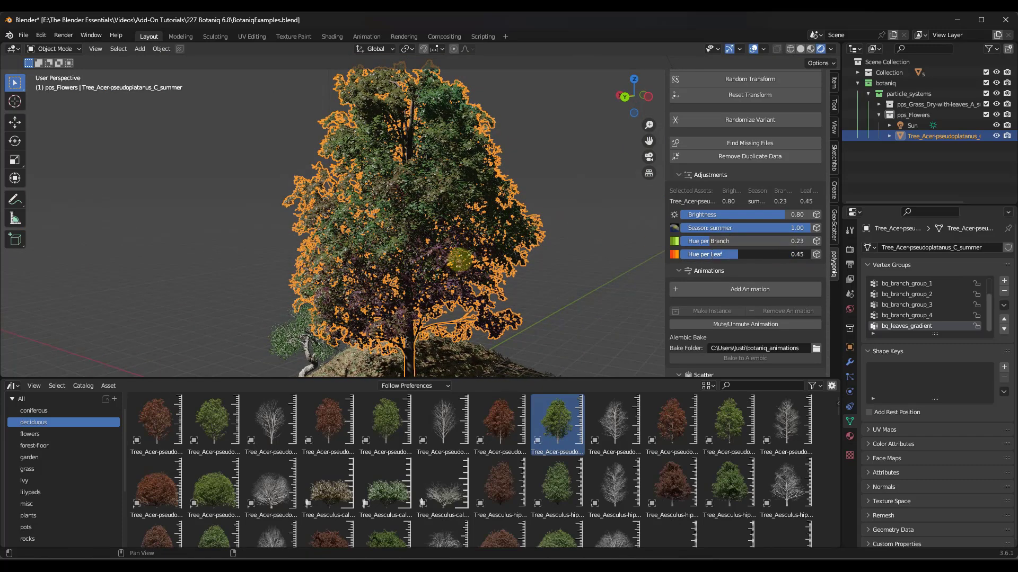
{"action": "left_click_drag", "start_coordinate": [460, 261], "coordinate": [424, 208]}
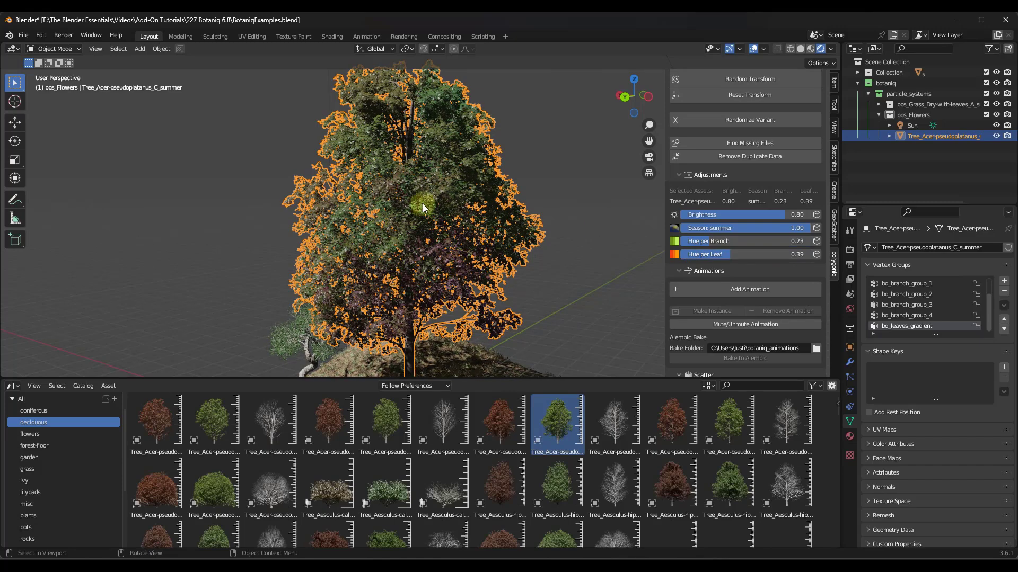
{"action": "scroll", "coordinate": [423, 207], "scroll_direction": "down", "scroll_amount": 6}
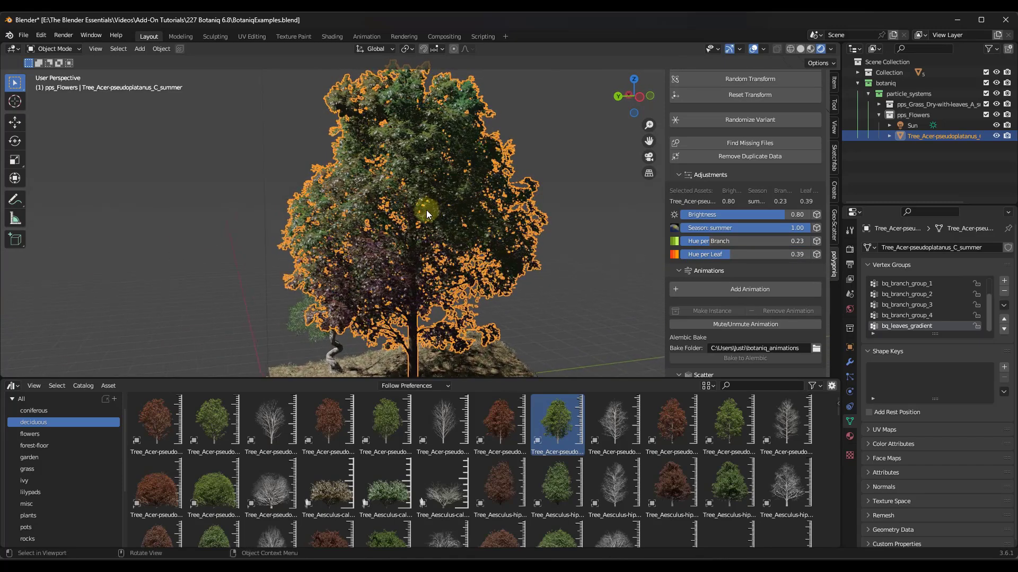
Duplicate the maple, offset the copy along Y and rotate it 27.6° about Z.
{"action": "key", "text": "shift+d"}
{"action": "key", "text": "y"}
{"action": "left_click", "coordinate": [583, 157]}
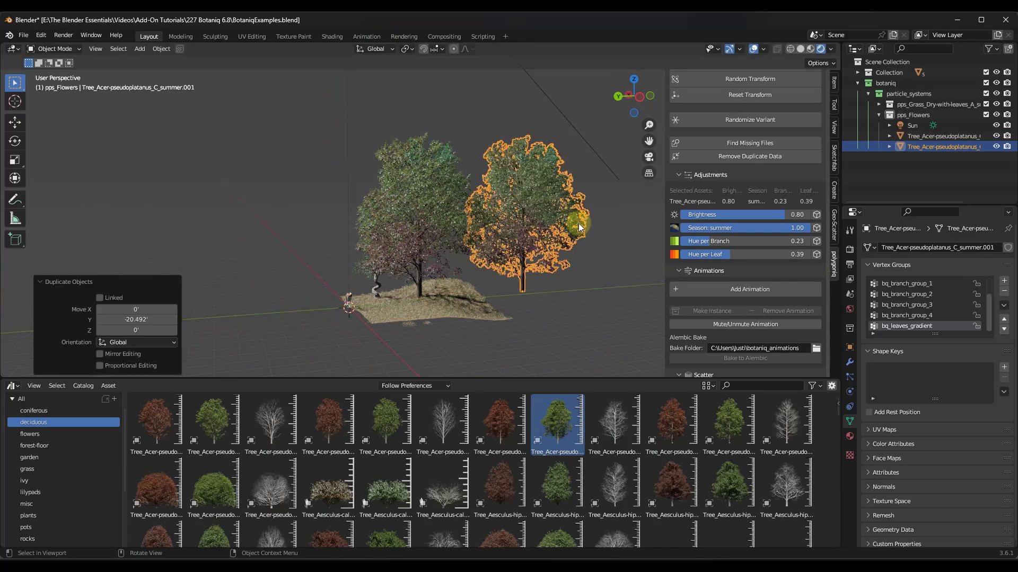
{"action": "scroll", "coordinate": [592, 158], "scroll_direction": "up", "scroll_amount": 2}
{"action": "key", "text": "r"}
{"action": "key", "text": "z"}
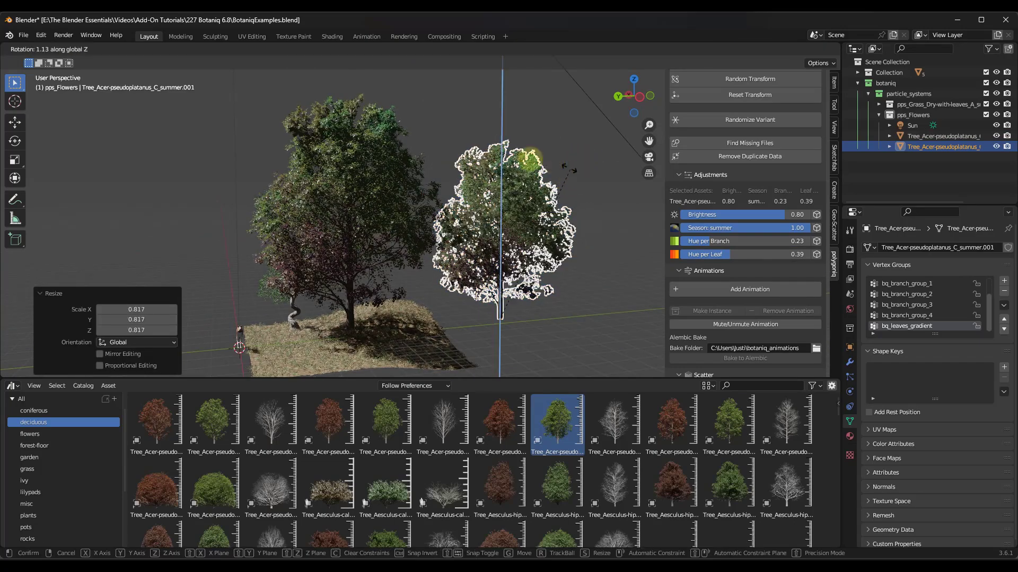
{"action": "left_click", "coordinate": [522, 171]}
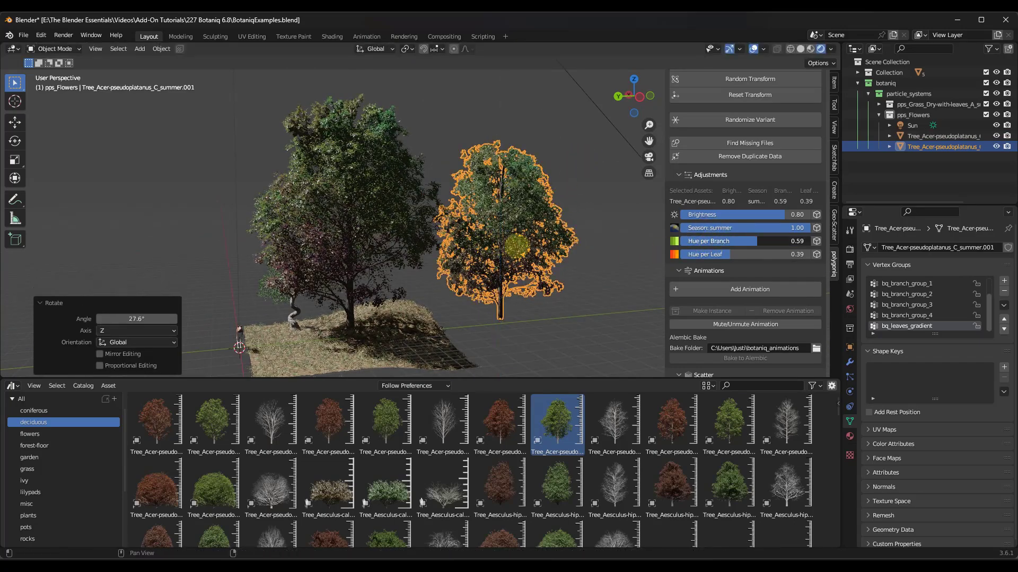
Reset the copy's hues to 1.00 and set its Season to autumn 0.37.
{"action": "left_click_drag", "start_coordinate": [517, 244], "coordinate": [608, 257]}
{"action": "scroll", "coordinate": [501, 214], "scroll_direction": "up", "scroll_amount": 3}
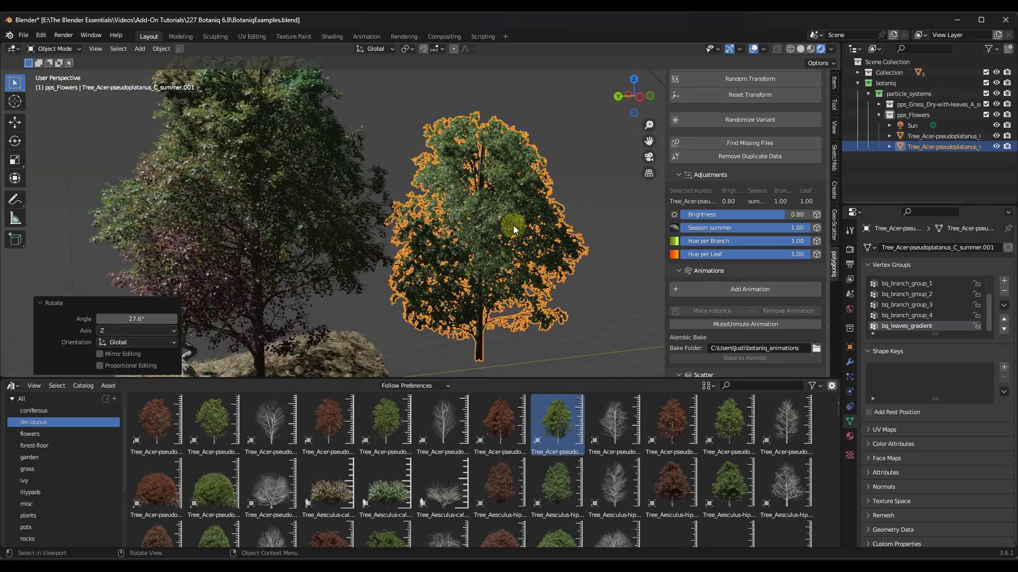
{"action": "scroll", "coordinate": [501, 222], "scroll_direction": "down", "scroll_amount": 5}
{"action": "mouse_move", "coordinate": [440, 218]}
{"action": "middle_mouse_down"}
{"action": "mouse_move", "coordinate": [377, 209]}
{"action": "mouse_move", "coordinate": [415, 219]}
{"action": "mouse_move", "coordinate": [420, 208]}
{"action": "mouse_move", "coordinate": [440, 212]}
{"action": "middle_mouse_up"}
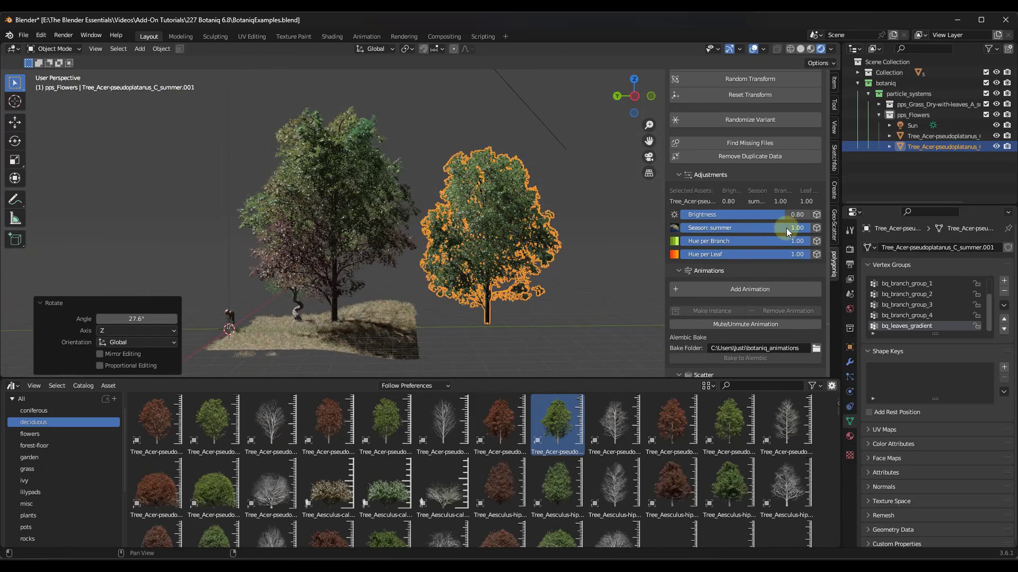
{"action": "left_click_drag", "start_coordinate": [787, 228], "coordinate": [429, 238]}
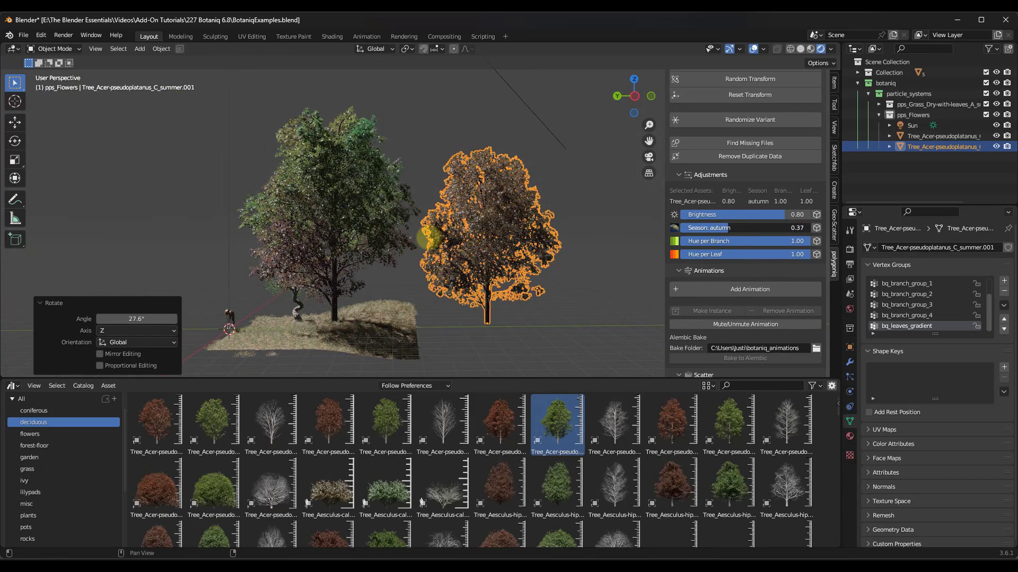
{"action": "scroll", "coordinate": [510, 208], "scroll_direction": "up", "scroll_amount": 3}
{"action": "scroll", "coordinate": [529, 223], "scroll_direction": "down", "scroll_amount": 2}
{"action": "scroll", "coordinate": [530, 198], "scroll_direction": "up", "scroll_amount": 2}
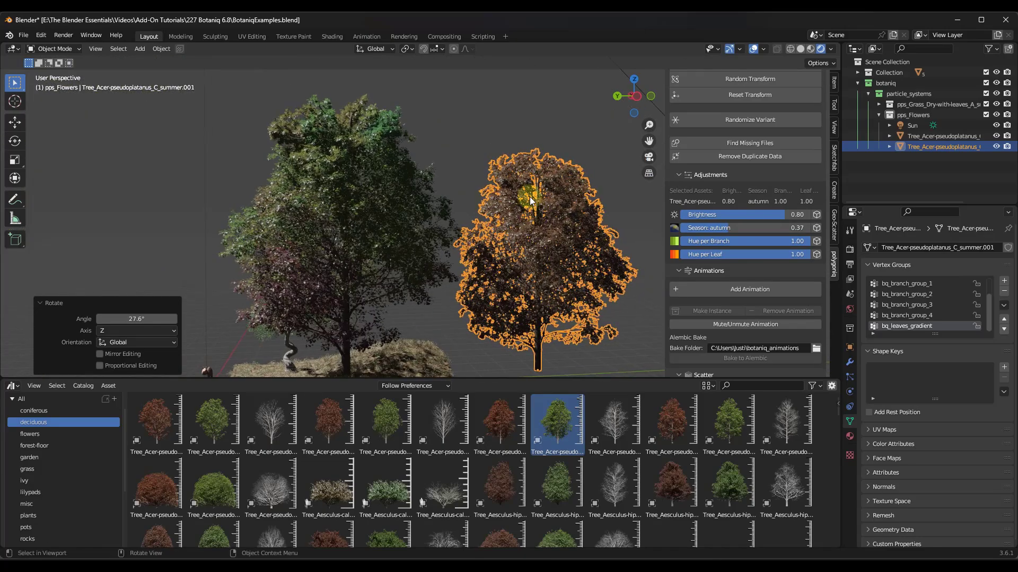
{"action": "scroll", "coordinate": [530, 200], "scroll_direction": "down", "scroll_amount": 3}
{"action": "mouse_move", "coordinate": [520, 219]}
{"action": "middle_mouse_down"}
{"action": "mouse_move", "coordinate": [571, 247]}
{"action": "mouse_move", "coordinate": [515, 211]}
{"action": "middle_mouse_up"}
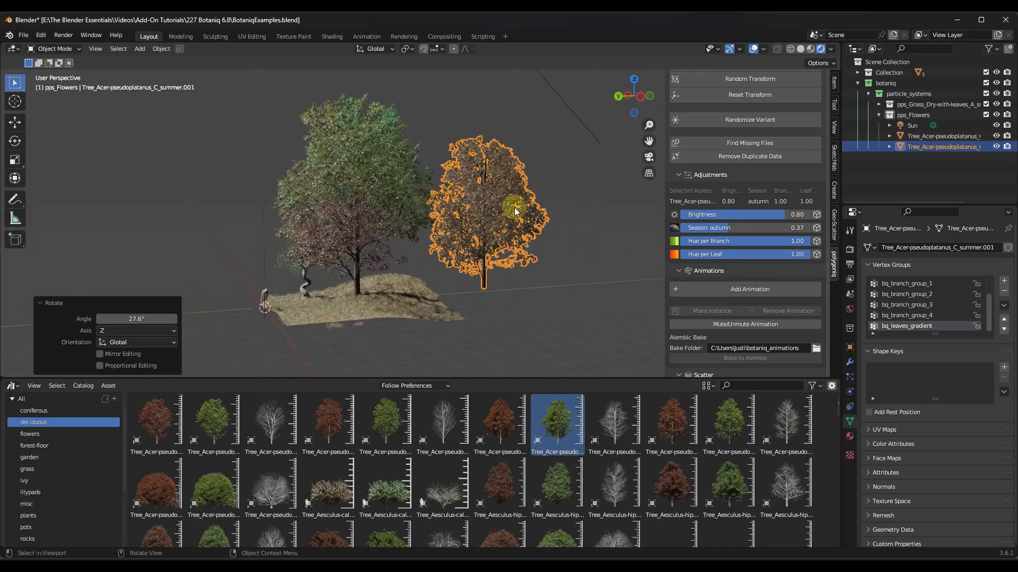
{"action": "middle_click_drag", "start_coordinate": [446, 190], "coordinate": [498, 156]}
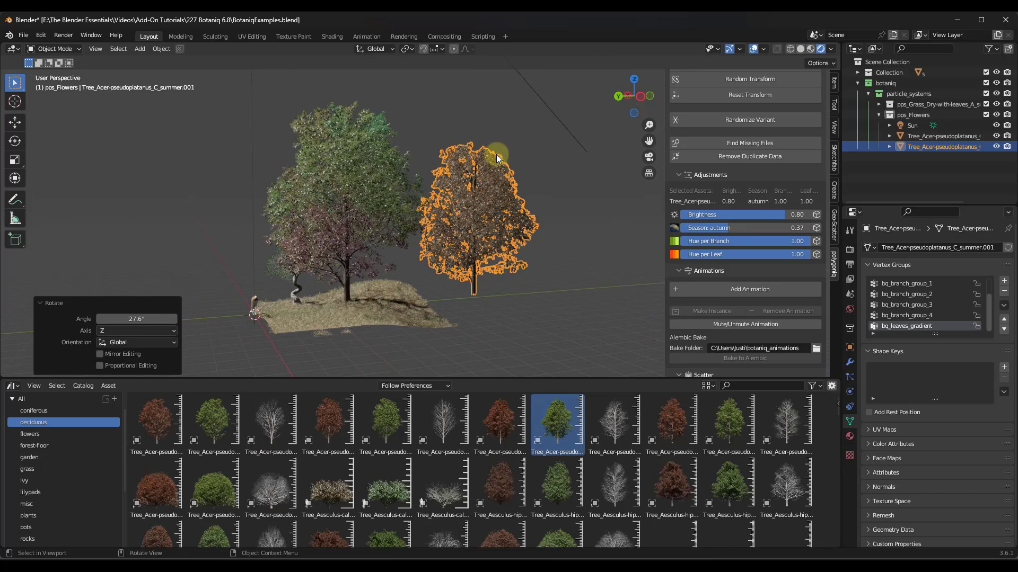